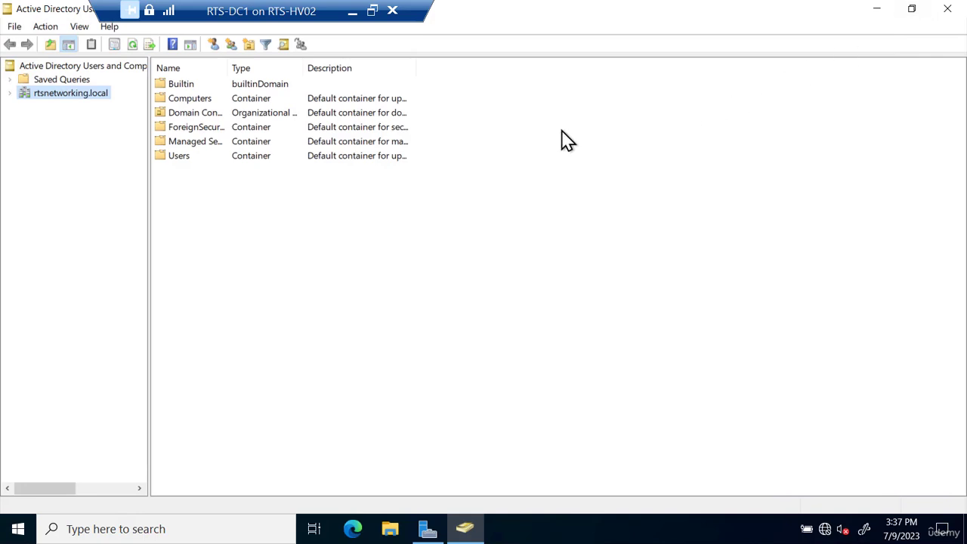
- Expand rtsnetworking.local in the console tree to list Builtin, Users and the other default containers
click(10, 94)
click(11, 94)
click(16, 96)
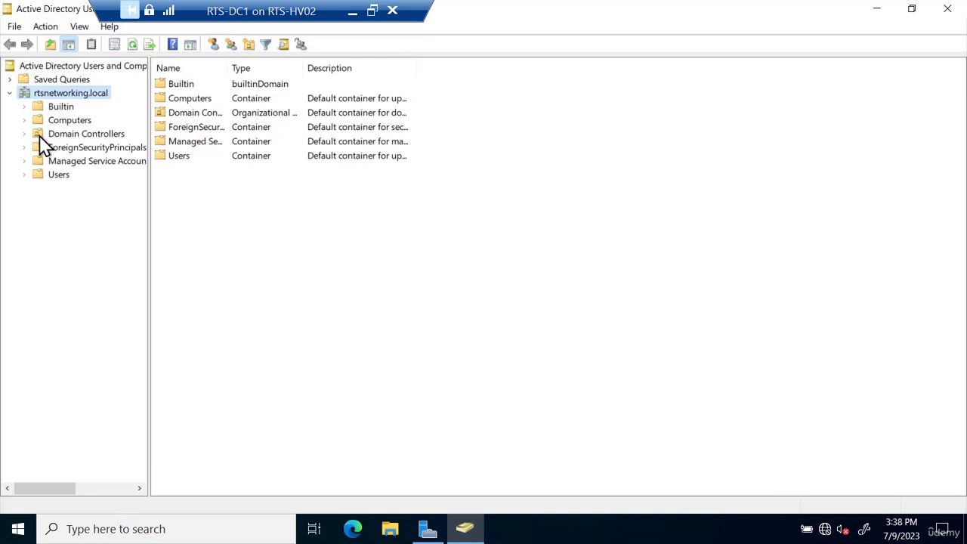
- Create a Sydney organizational unit directly under rtsnetworking.local
right_click(54, 93)
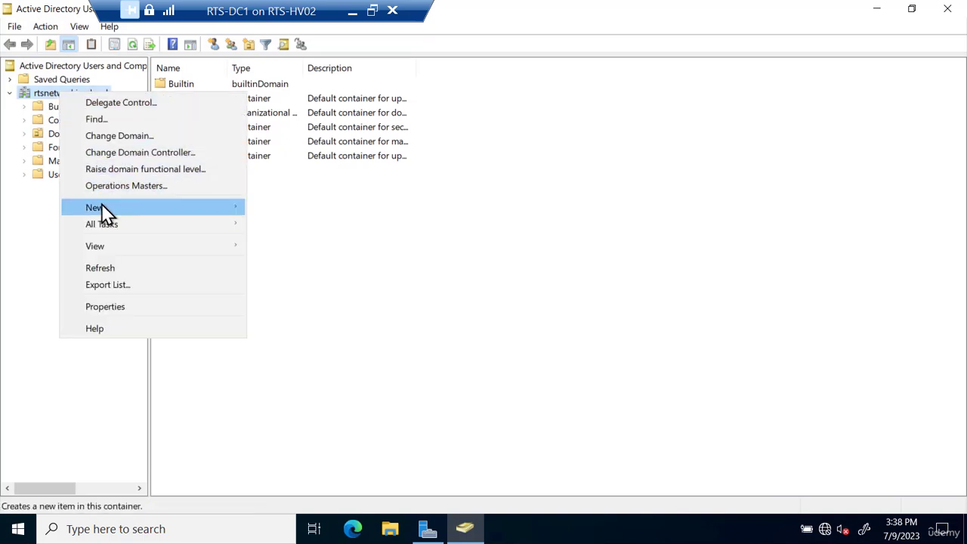
mouse_move(105, 203)
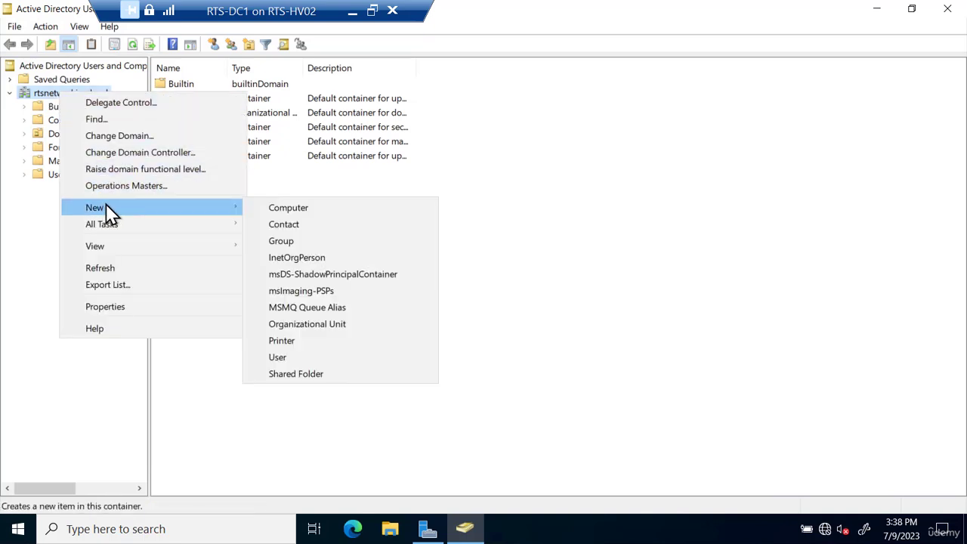
click(285, 323)
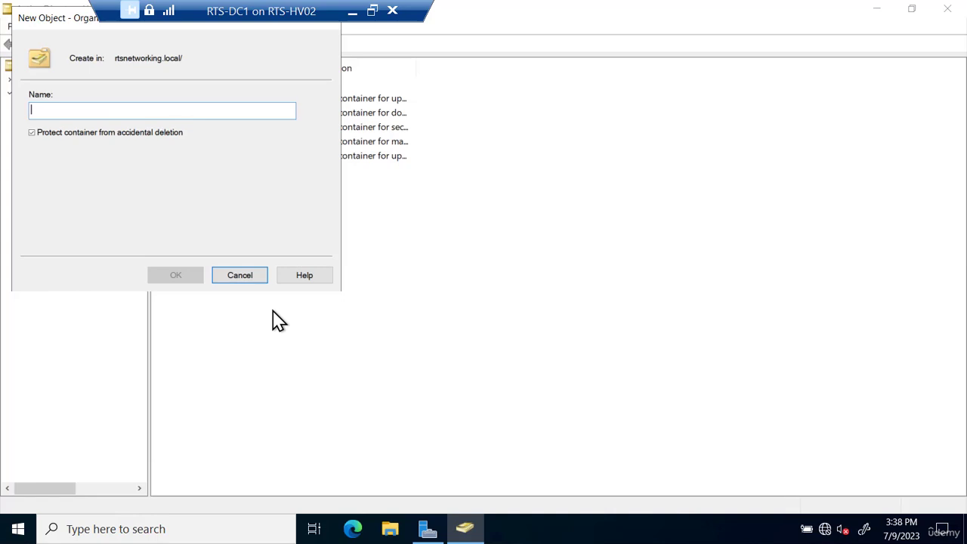
text(Sydney)
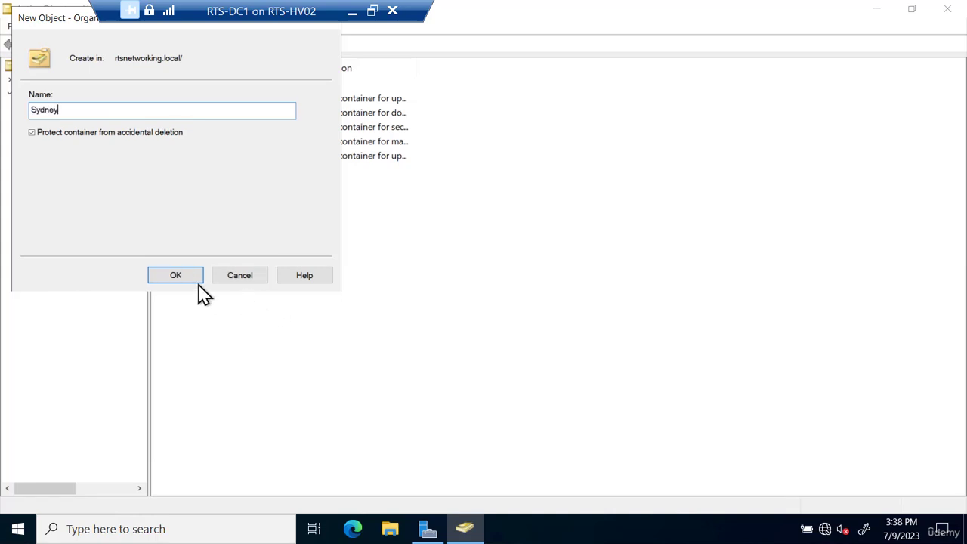
click(186, 276)
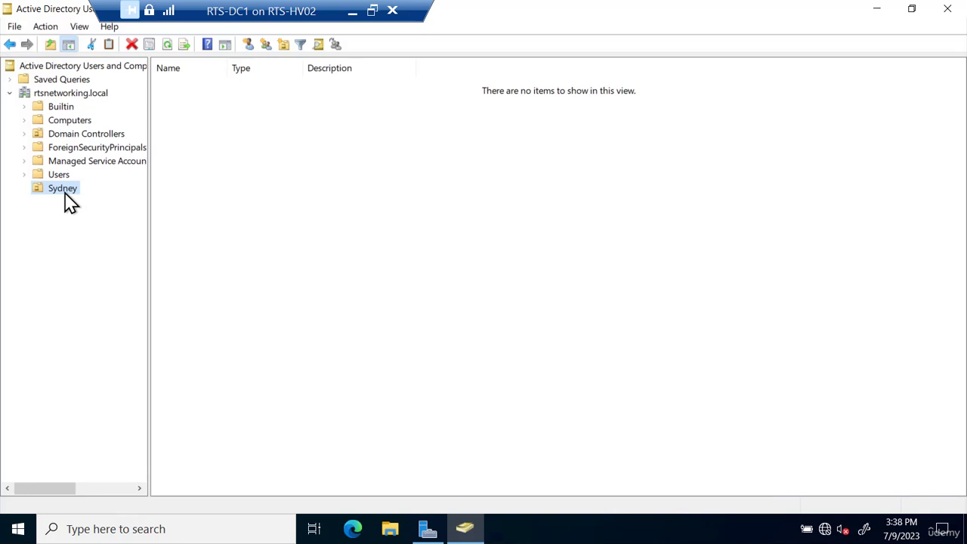
- Add a Computers organizational unit inside the Sydney OU
right_click(65, 199)
mouse_move(147, 267)
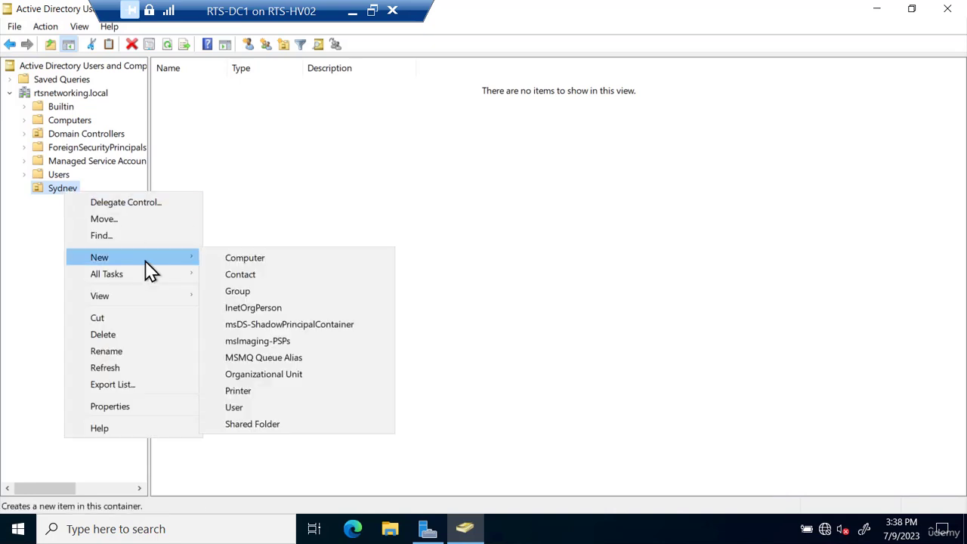
click(272, 374)
text(Computers)
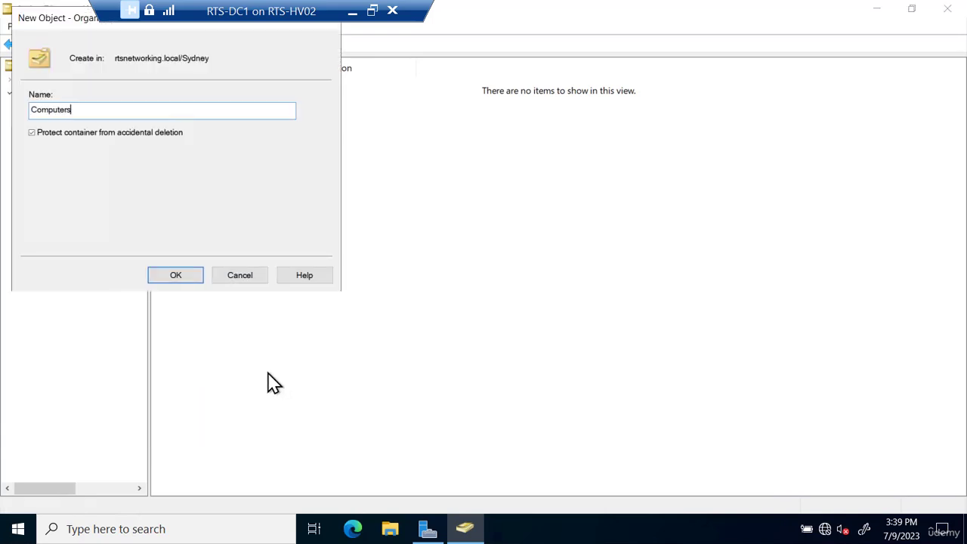
key(Return)
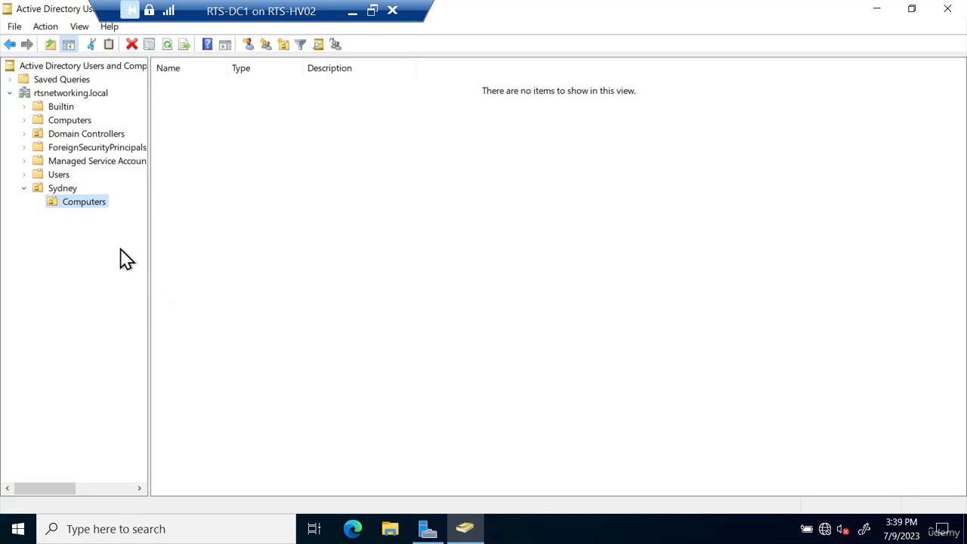
- Create a Laptops OU inside Sydney's Computers OU
right_click(95, 203)
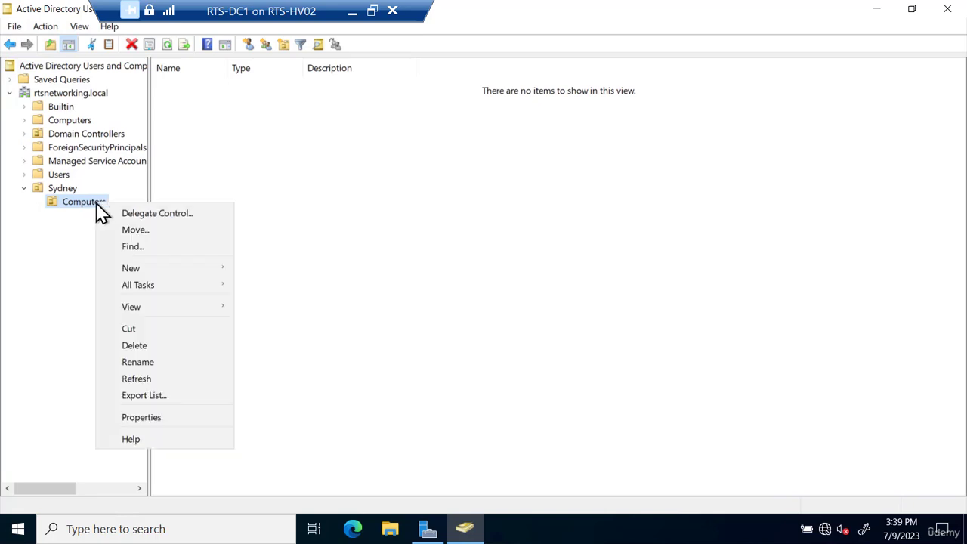
mouse_move(145, 268)
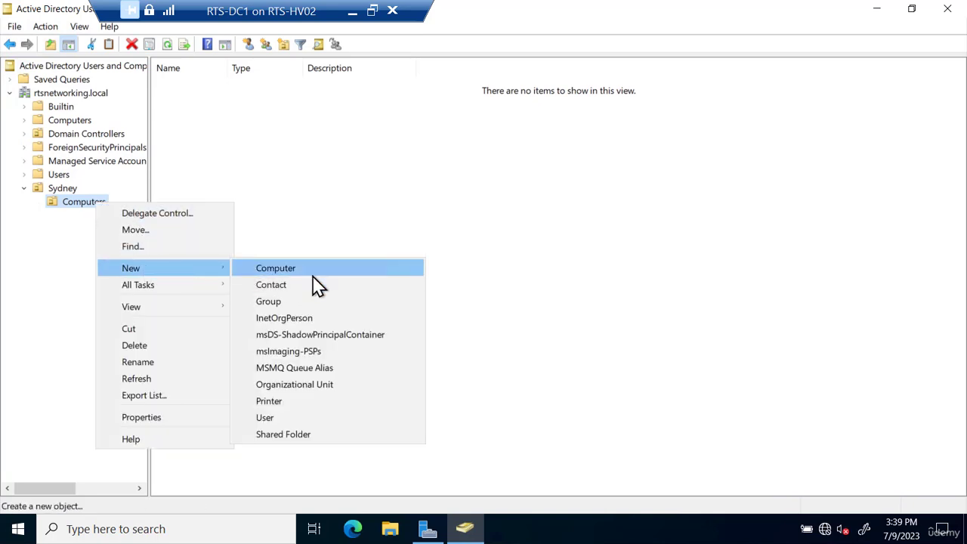
click(300, 385)
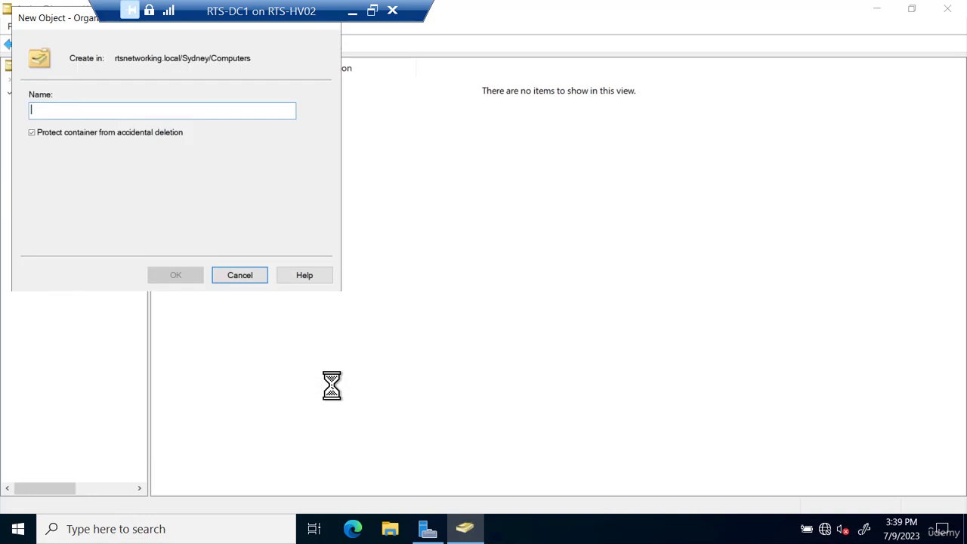
text(Laptops)
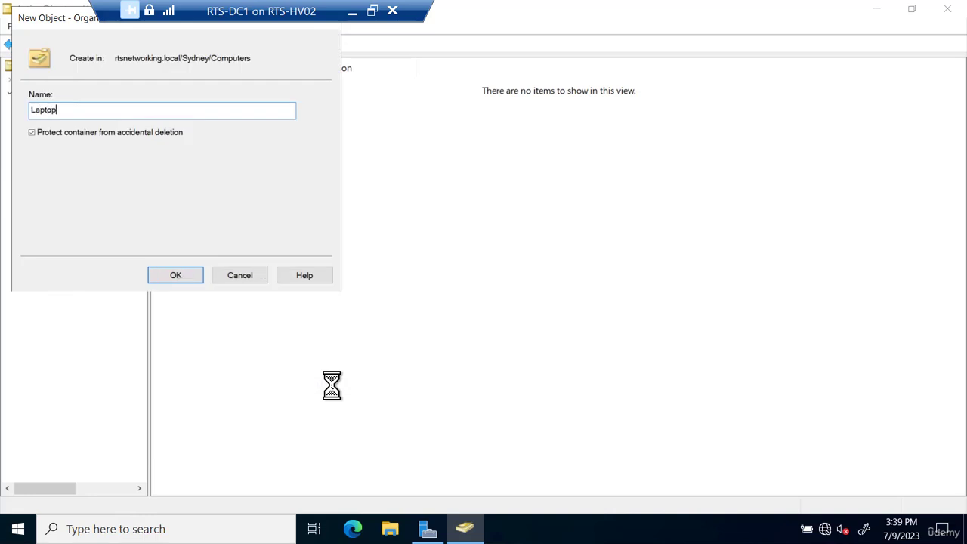
key(Return)
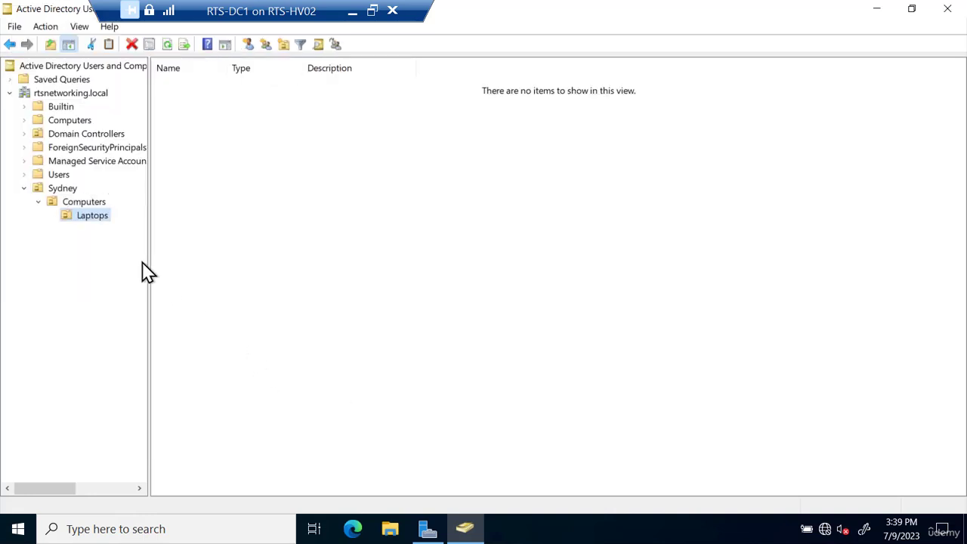
- Create a second OU, Desktops, in the same Computers OU
right_click(94, 203)
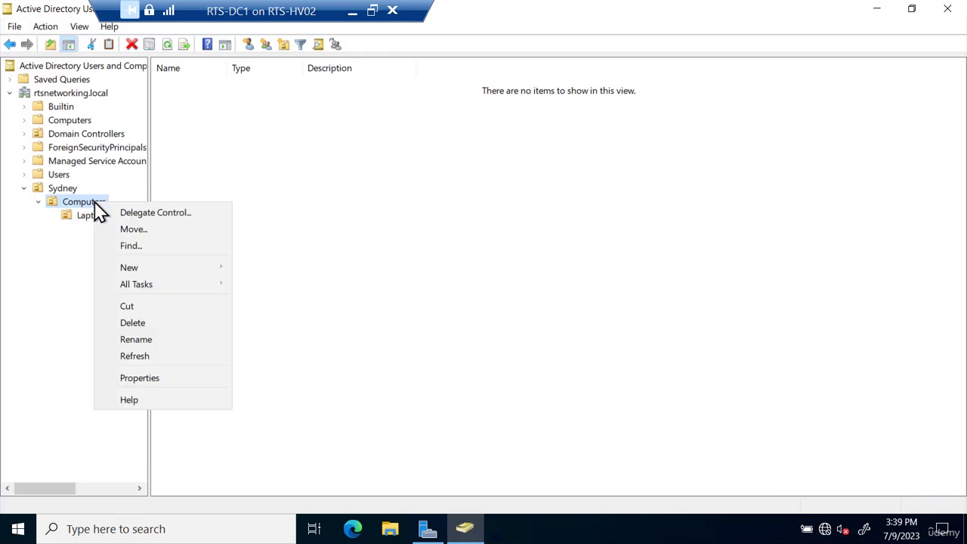
mouse_move(138, 268)
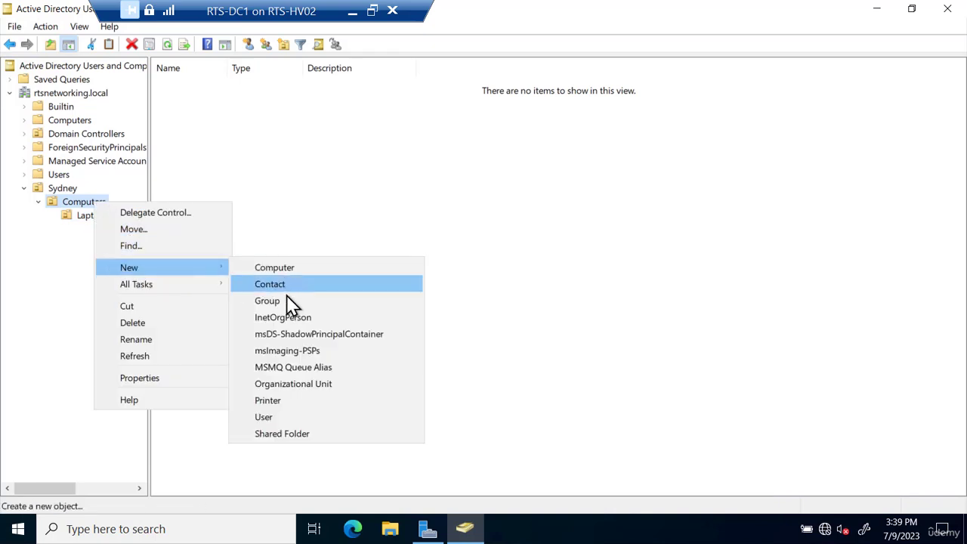
click(279, 384)
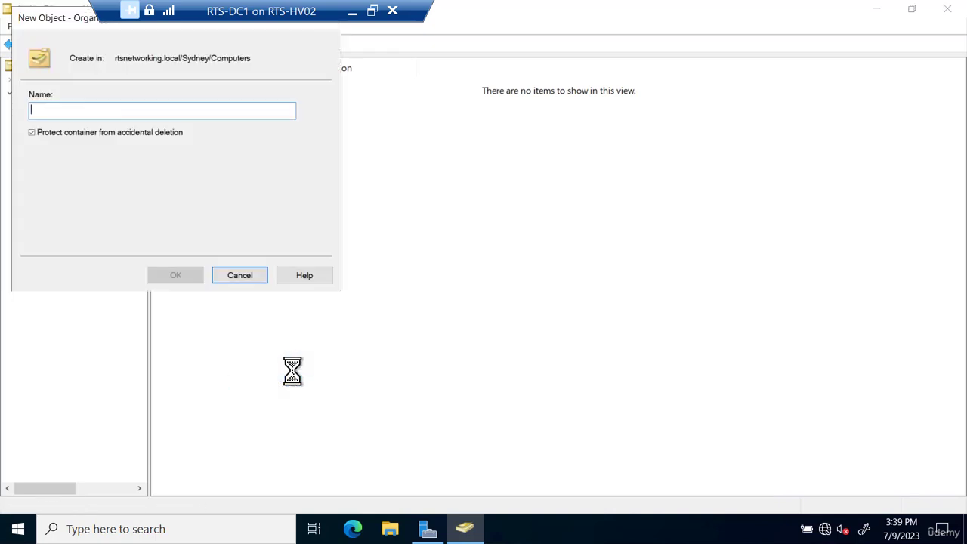
text(Desktops)
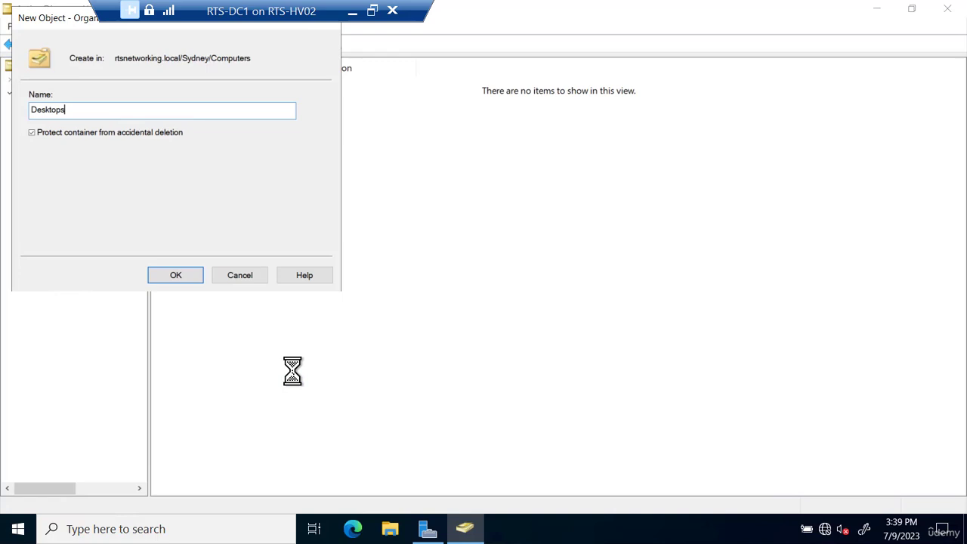
key(Return)
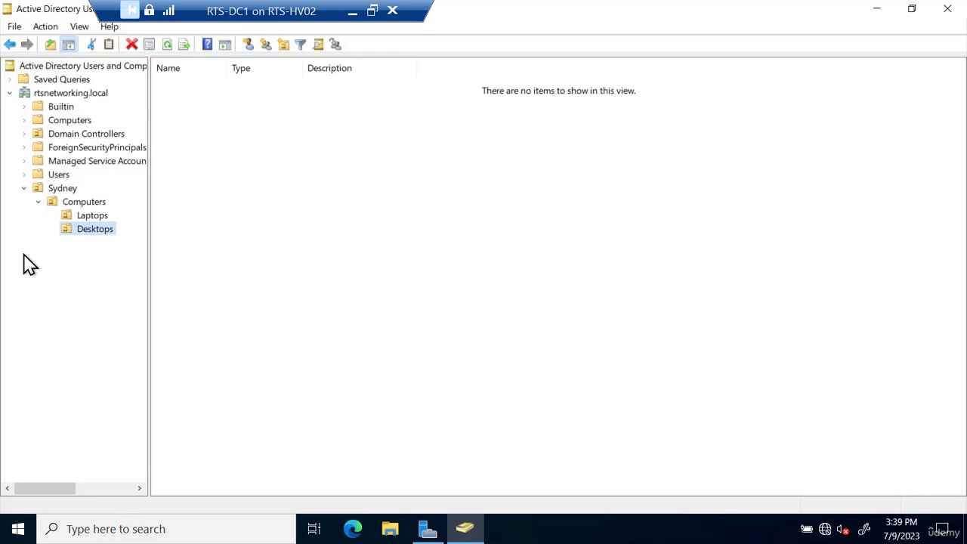
- Create a Users organizational unit under Sydney
right_click(62, 189)
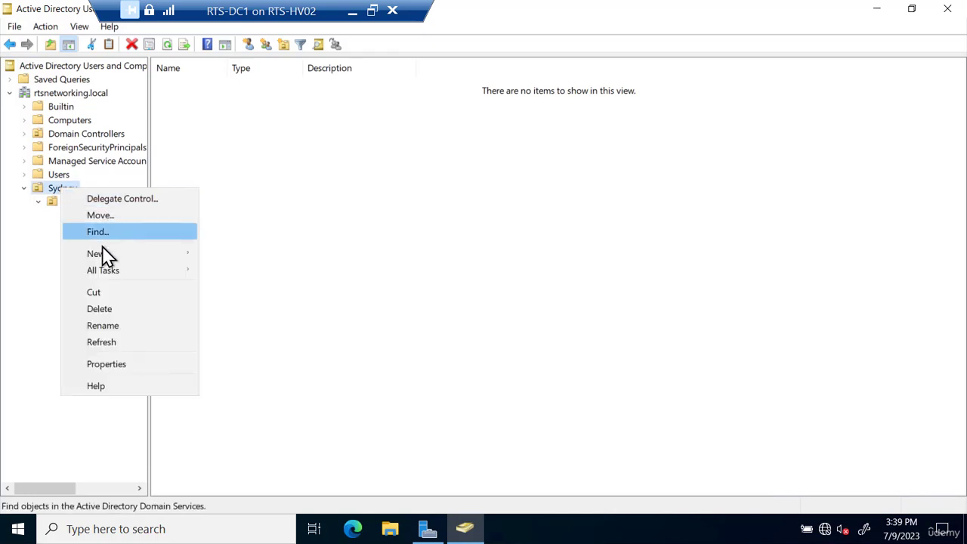
mouse_move(105, 255)
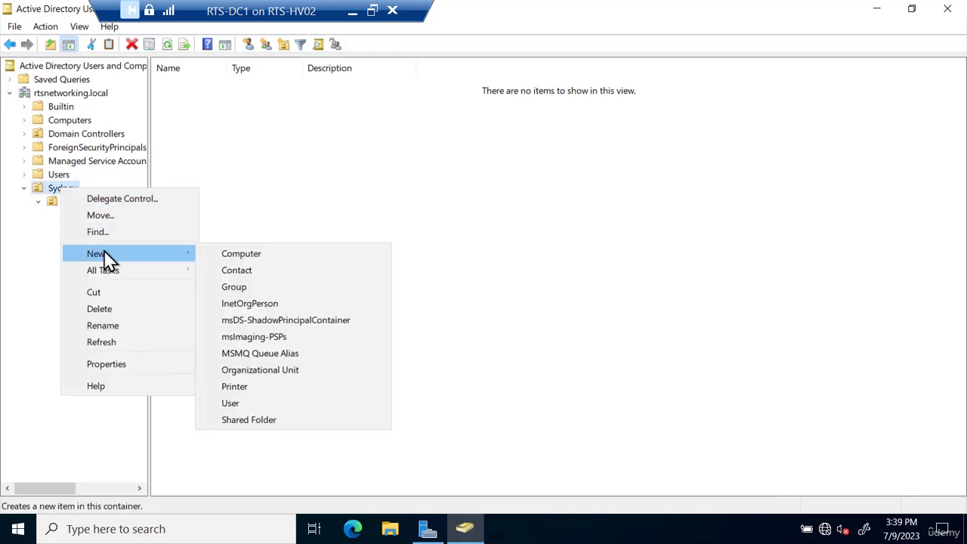
click(252, 370)
text(Users)
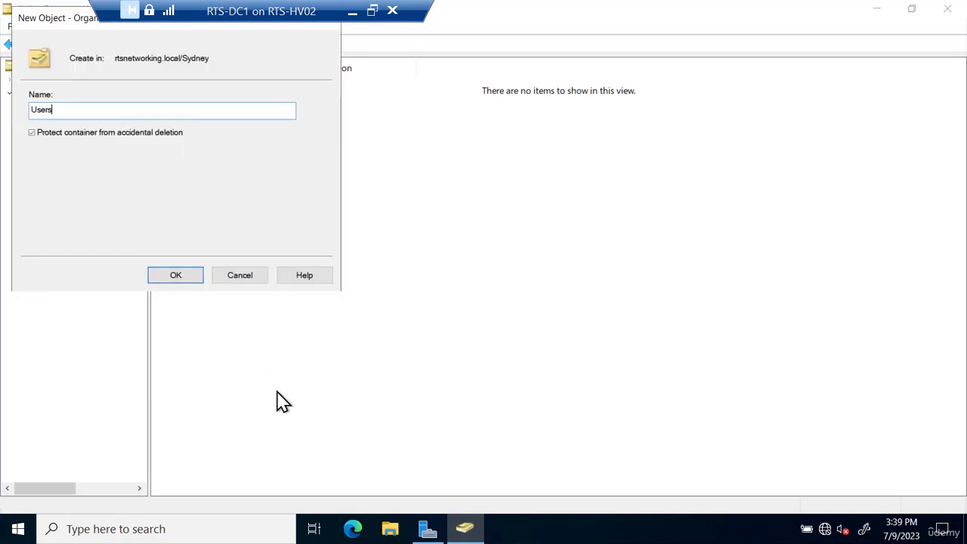
key(Return)
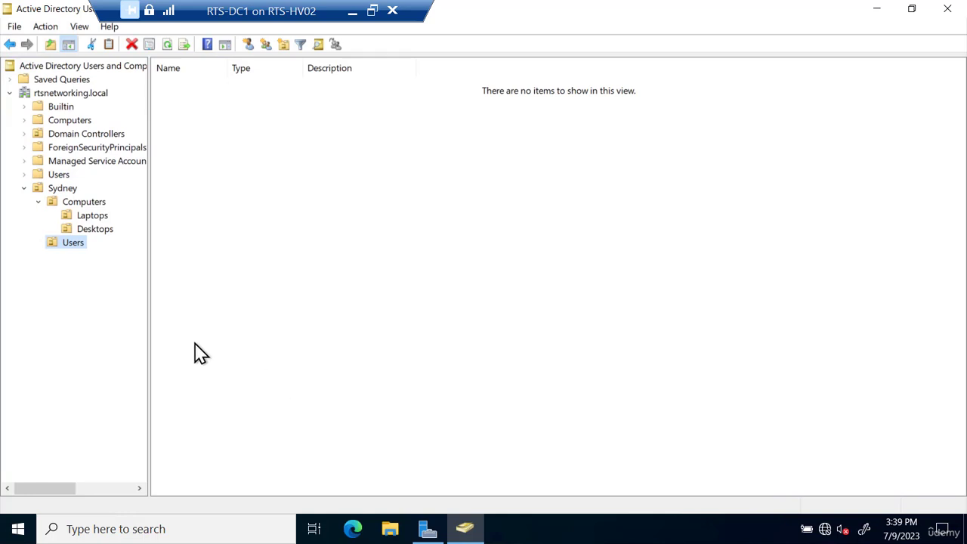
- Add the IT Users and Sales users OUs inside Sydney's Users OU
right_click(77, 247)
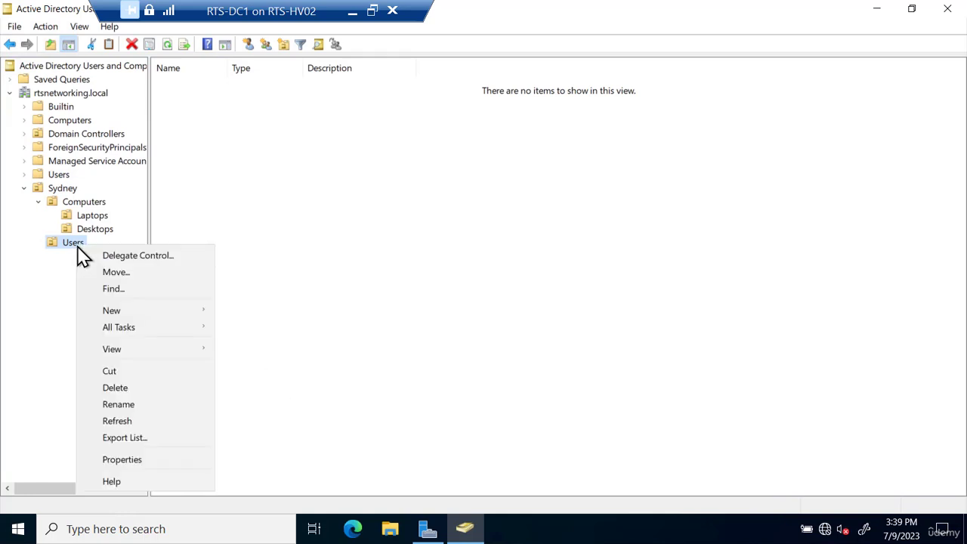
mouse_move(136, 317)
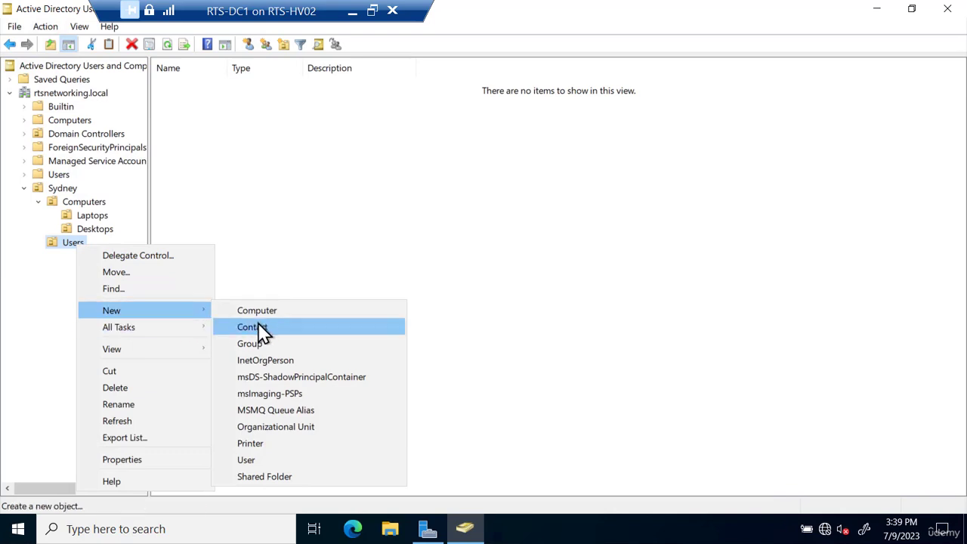
click(285, 428)
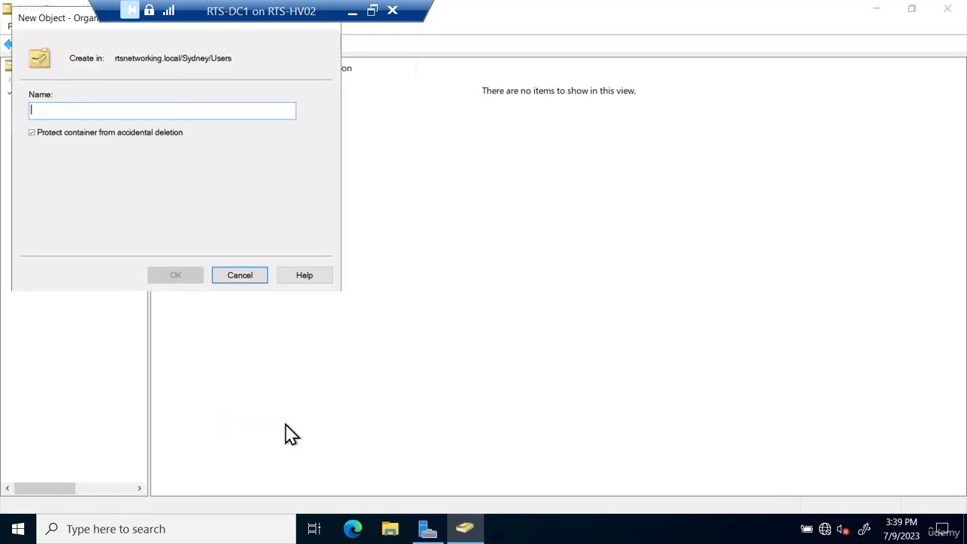
text(IT)
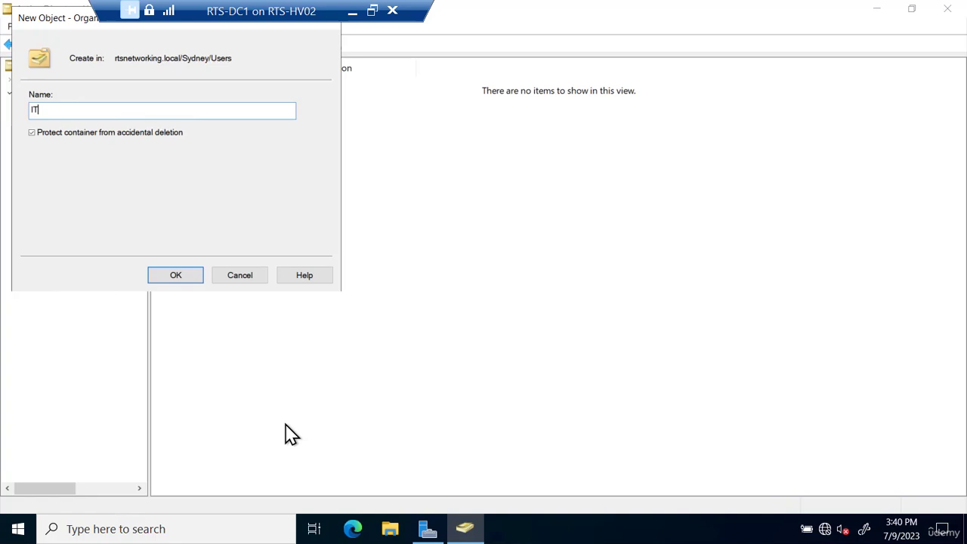
text( Users)
key(Return)
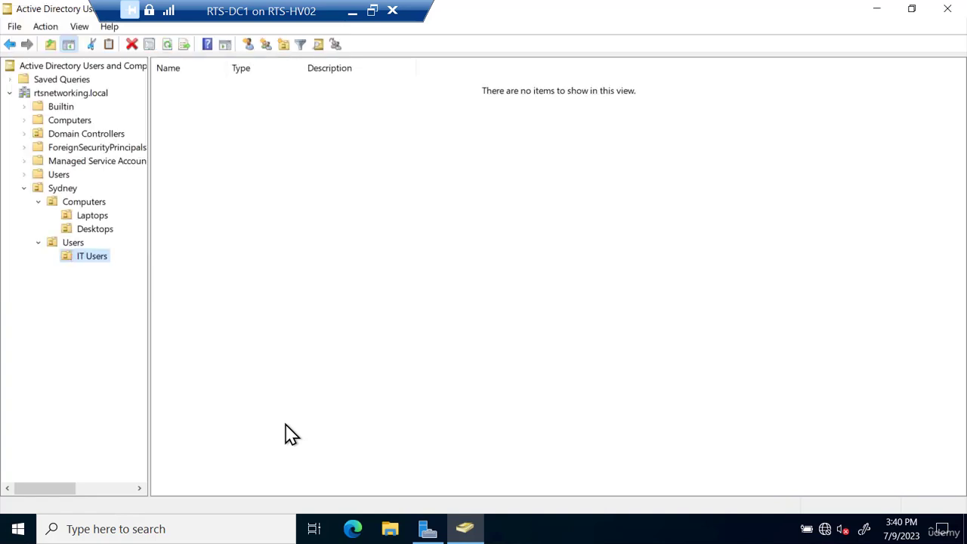
click(78, 246)
right_click(78, 246)
mouse_move(114, 314)
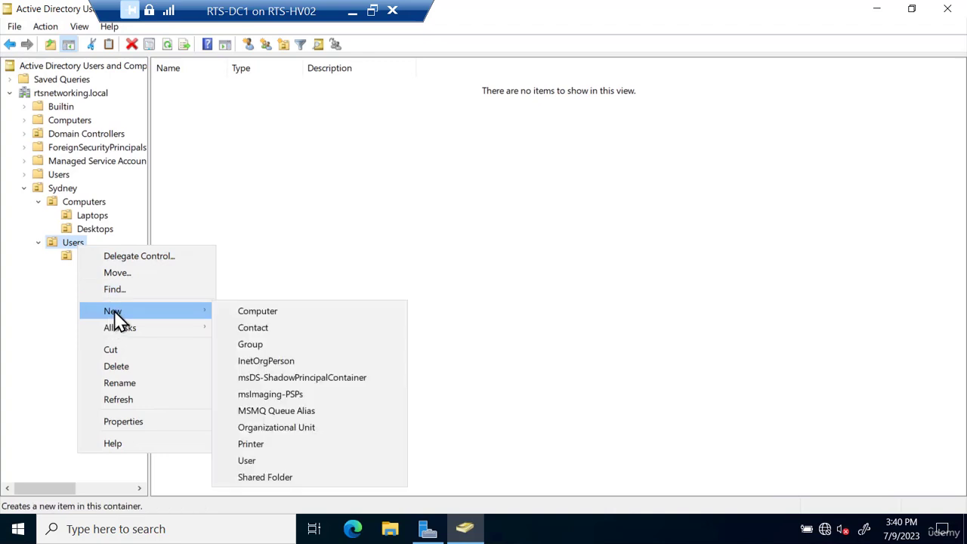
click(261, 428)
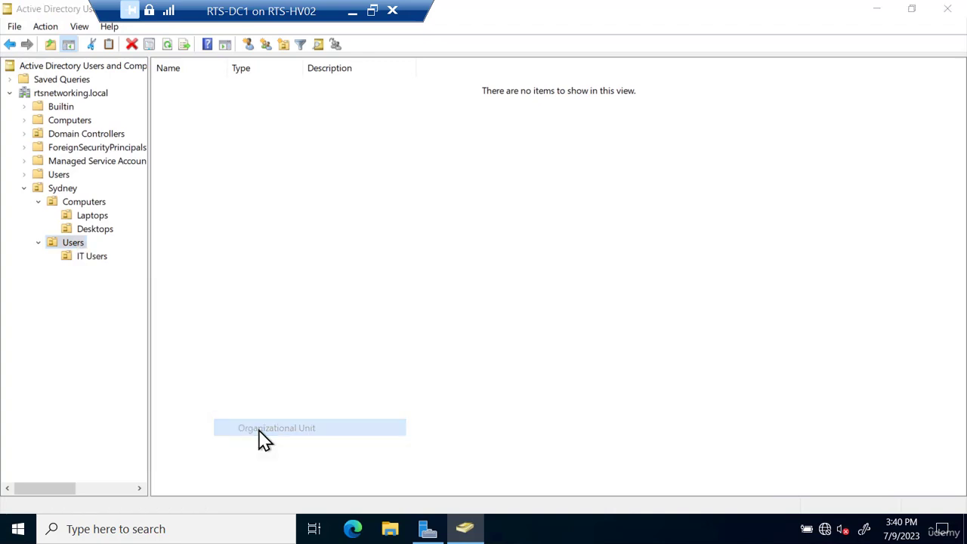
text(Sa)
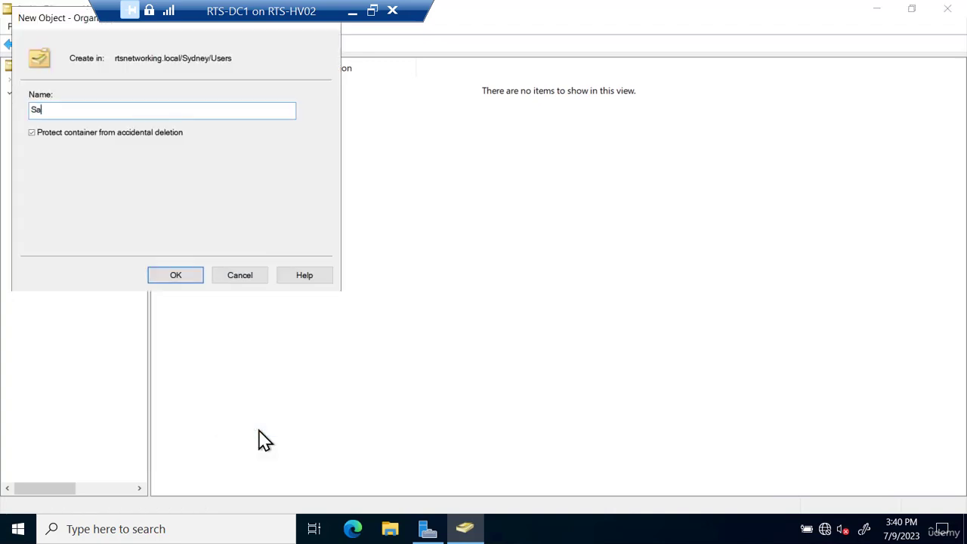
text(les users)
key(Return)
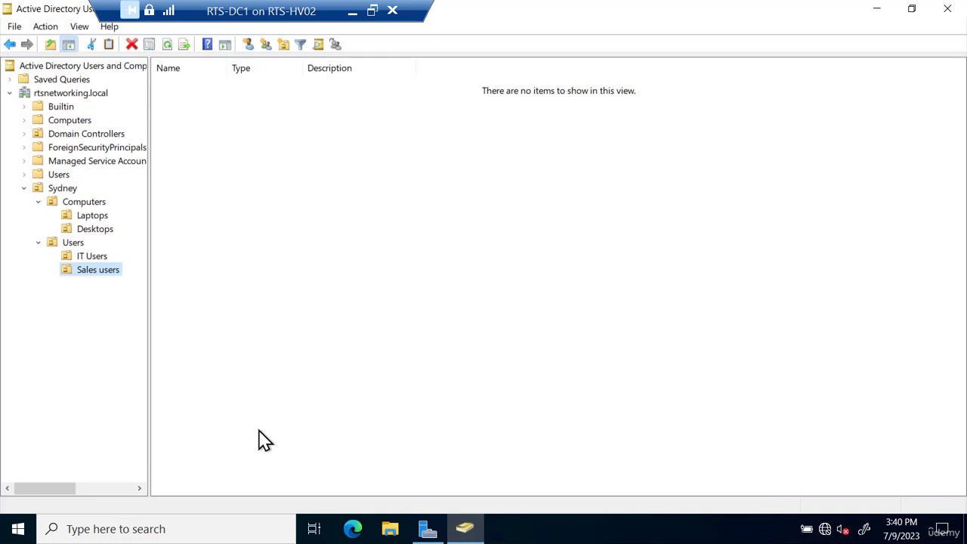
- Create the group 'Sydney IT Users' in the IT Users OU, keeping Global scope and Security type
click(96, 259)
click(96, 260)
key(Escape)
right_click(90, 260)
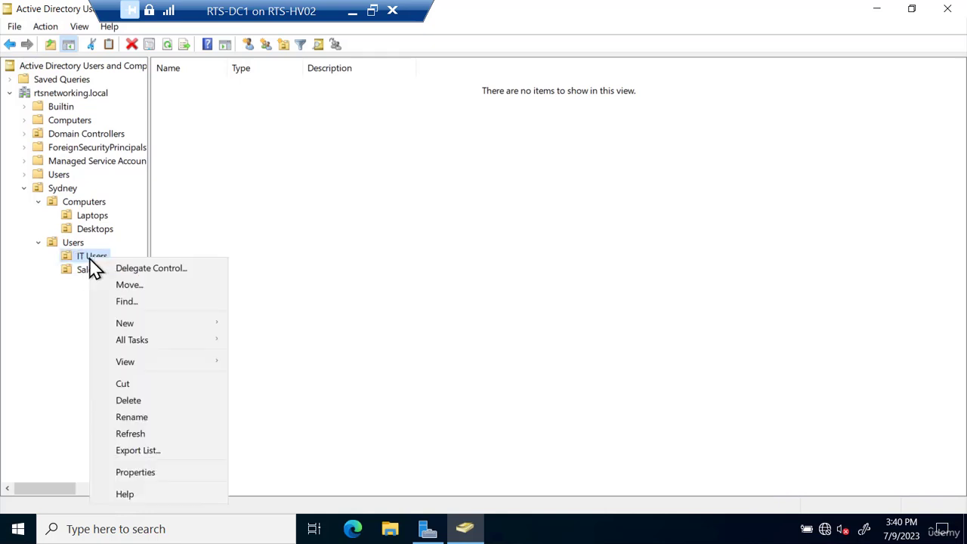
mouse_move(128, 326)
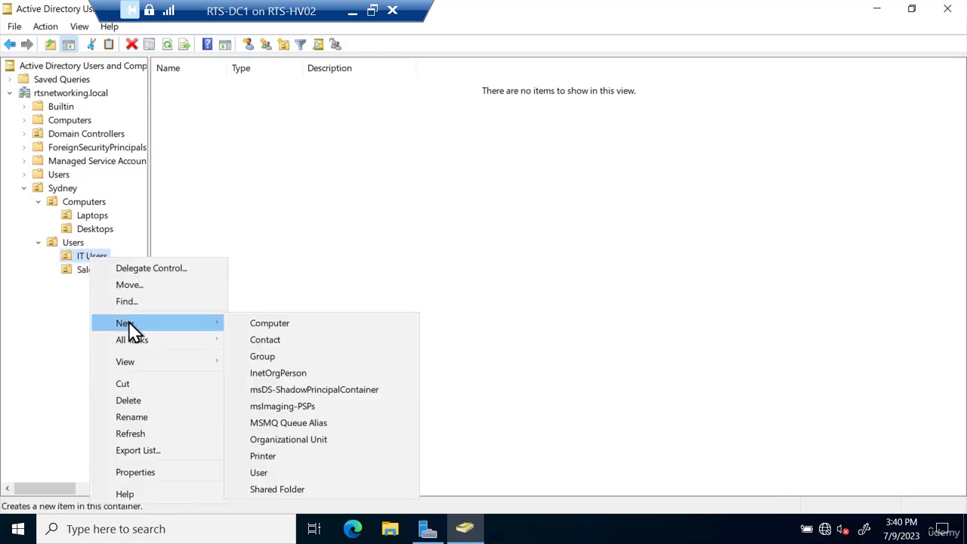
click(272, 355)
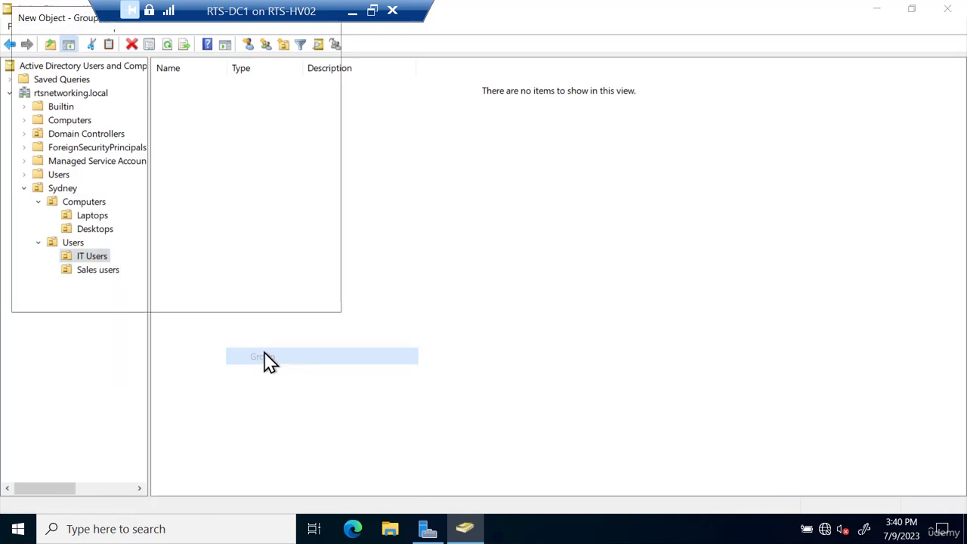
text(S)
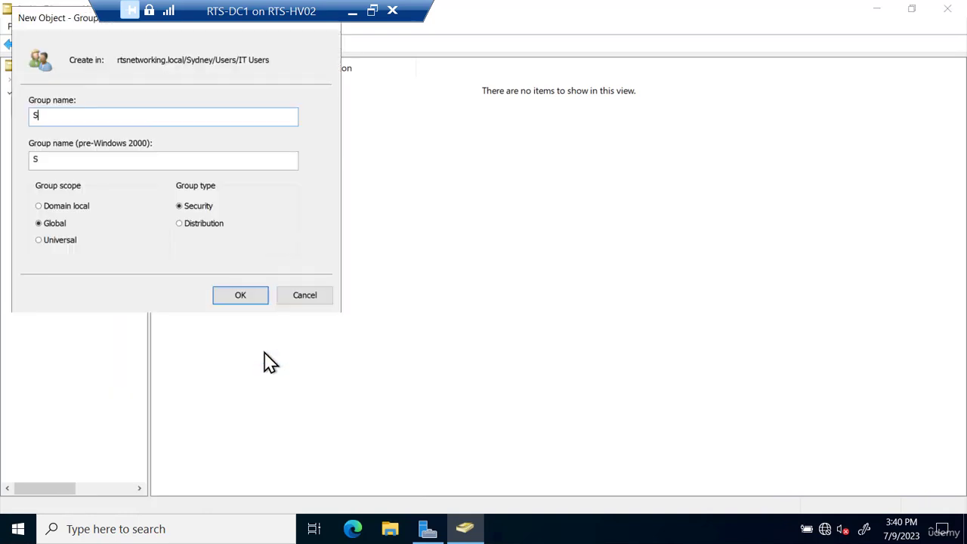
text(ydney IT)
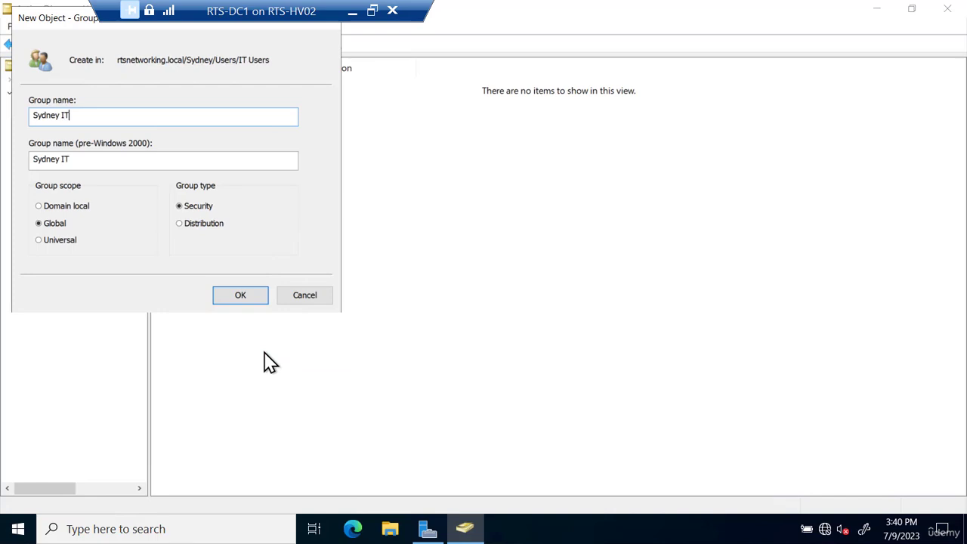
text( User)
key(Return)
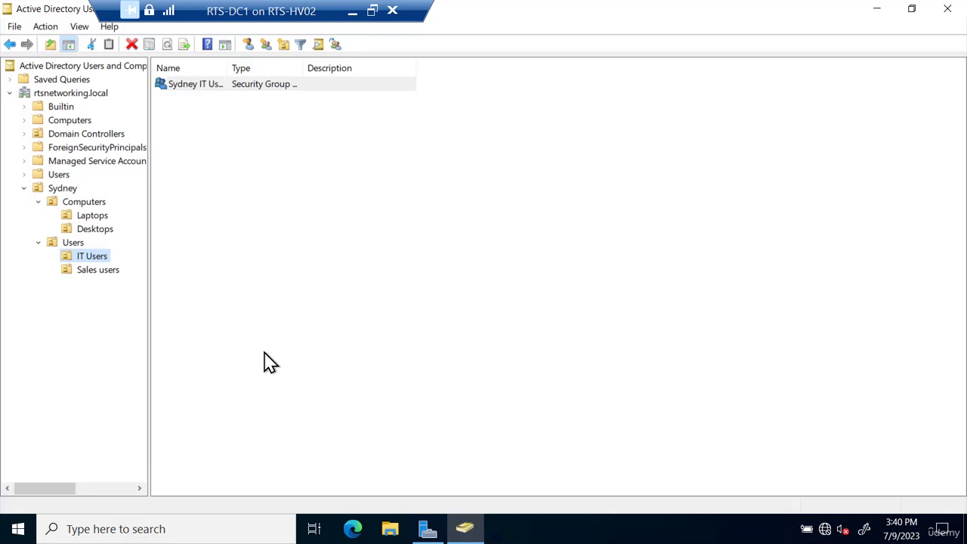
- Start a new user in IT Users, entering the first name, last name and logon name
right_click(97, 257)
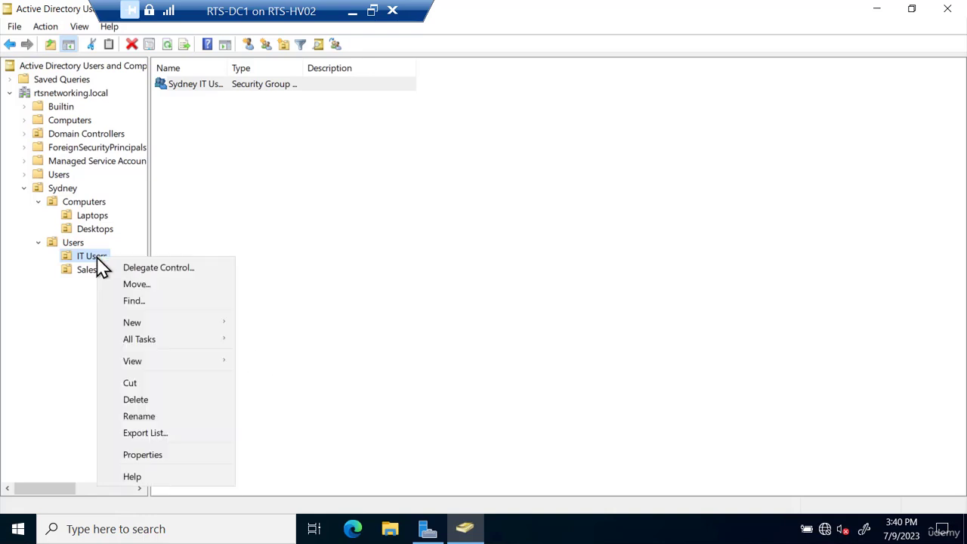
mouse_move(144, 326)
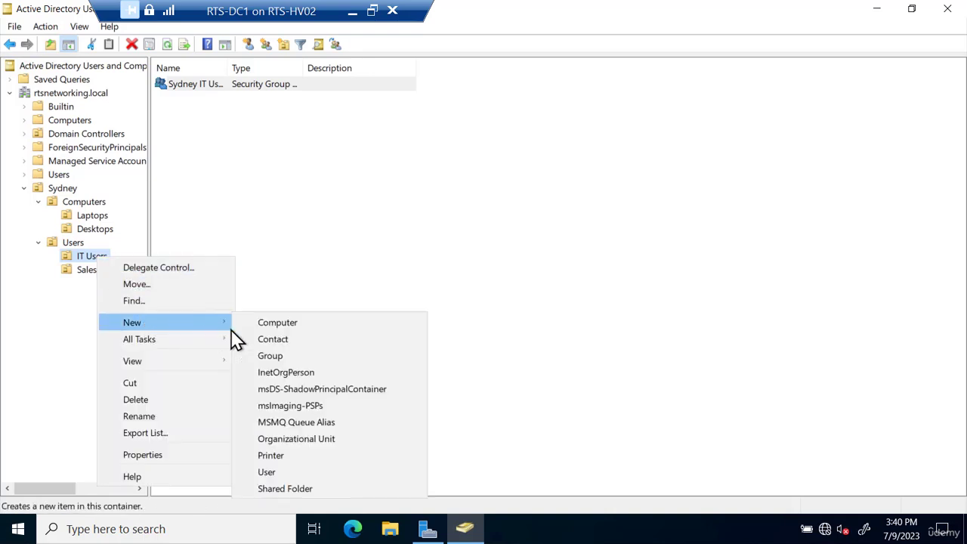
click(284, 471)
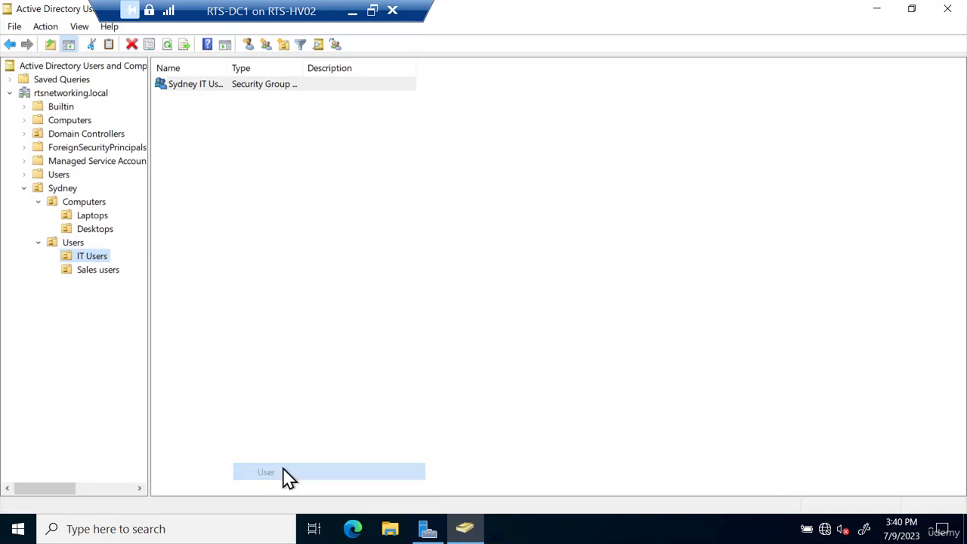
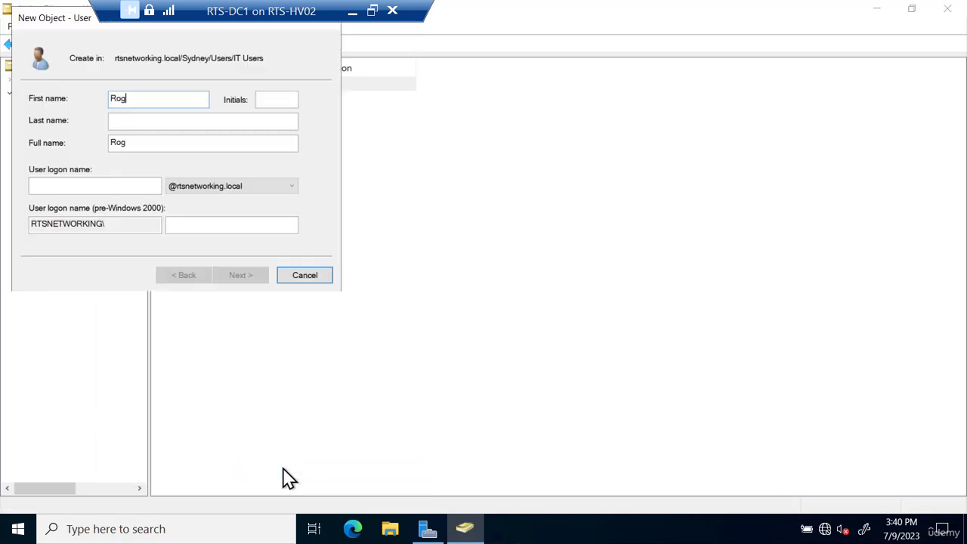
key(Tab)
key(Tab)
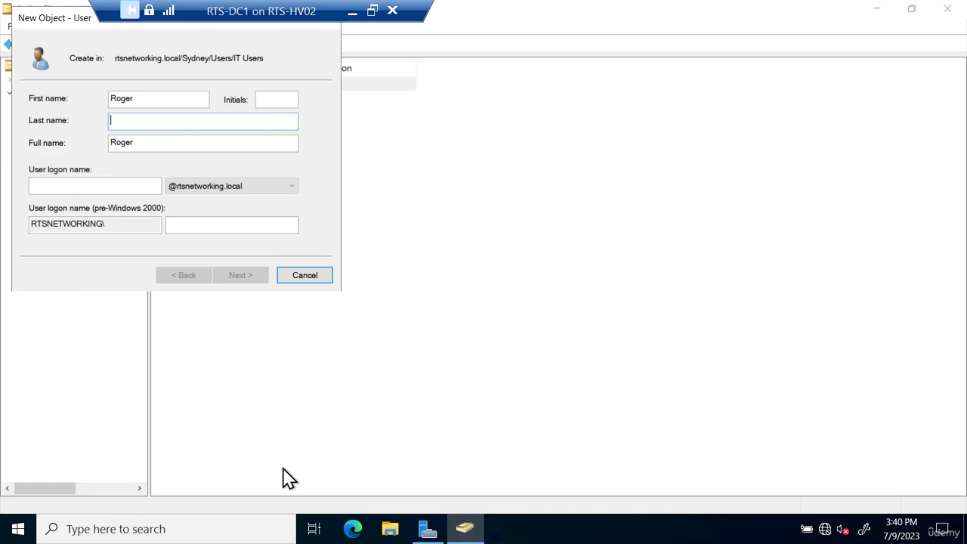
key(Tab)
key(Tab)
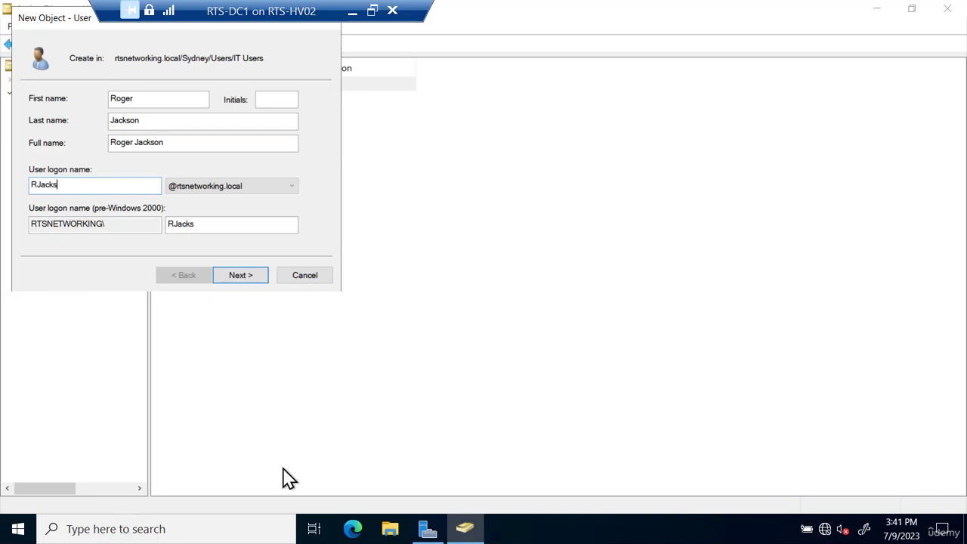
key(Tab)
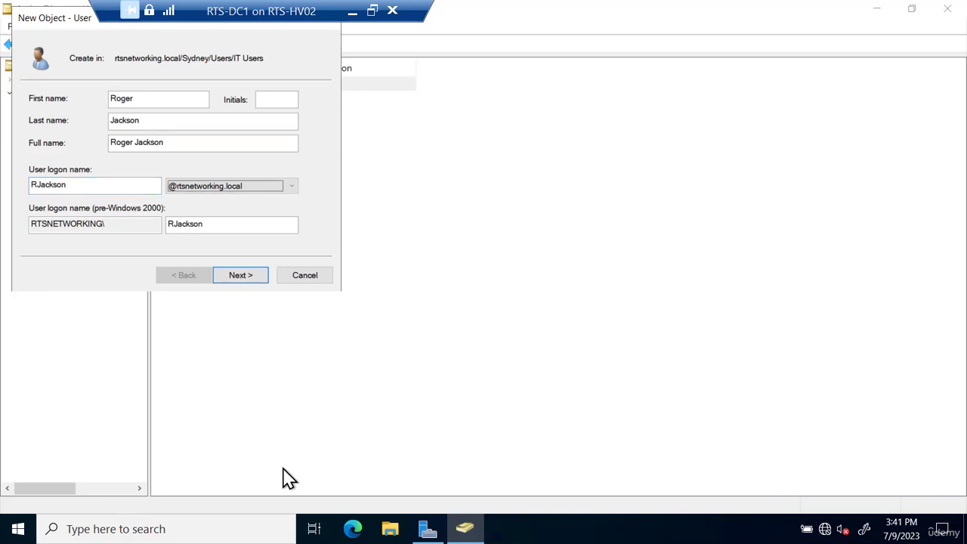
key(Return)
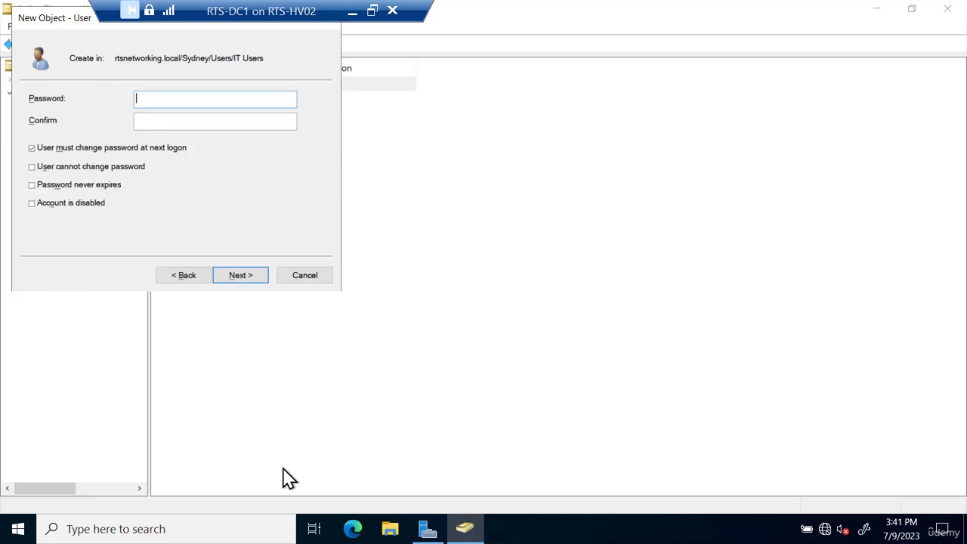
- Set the password with no forced change at next logon and never expiring, then finish
key(Tab)
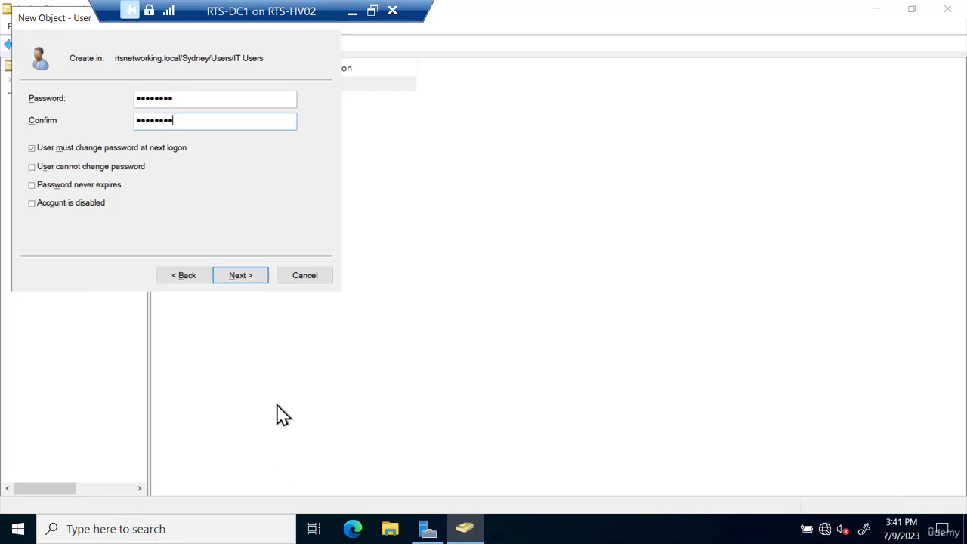
click(70, 147)
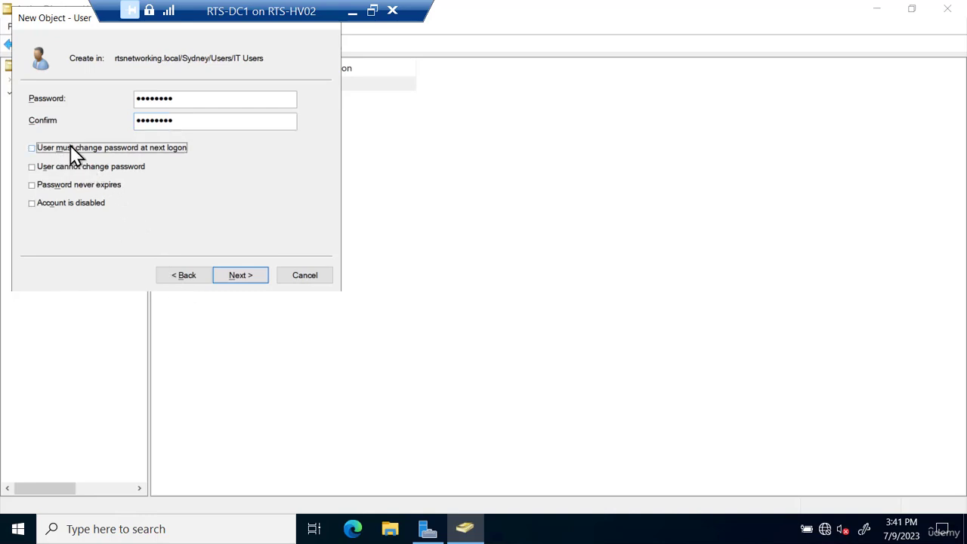
click(60, 192)
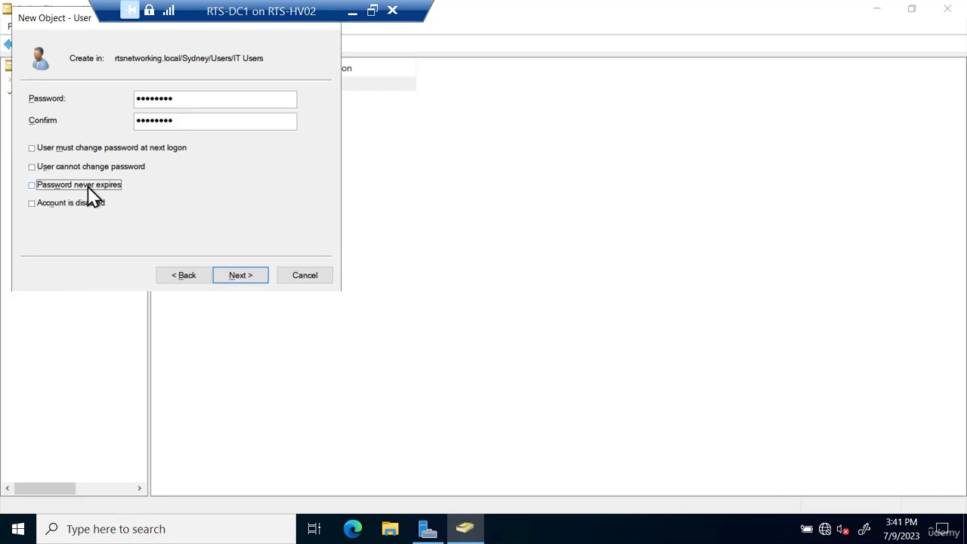
click(242, 278)
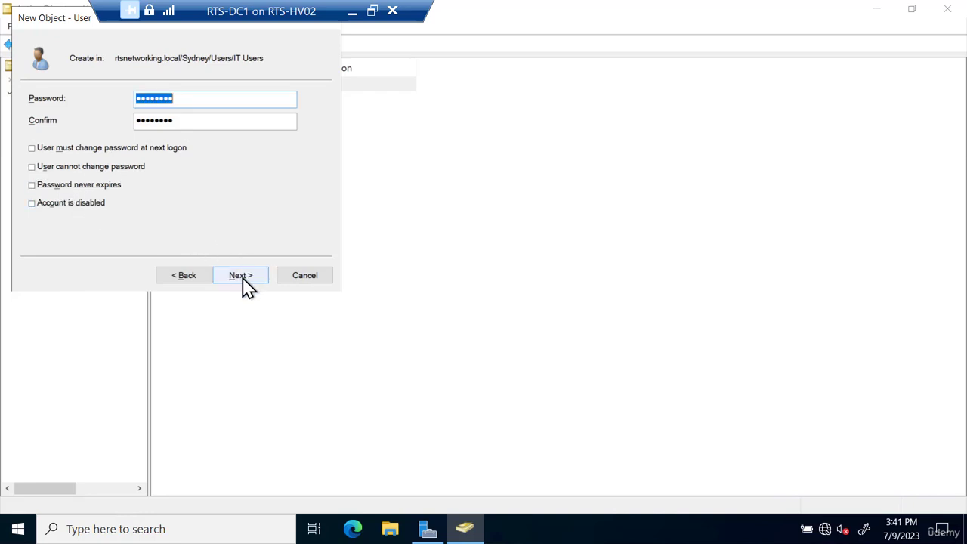
click(242, 281)
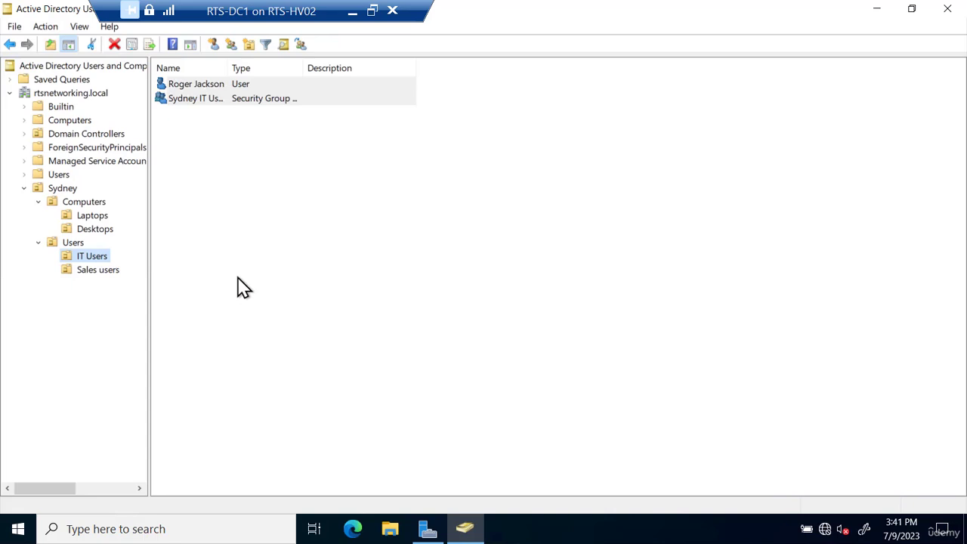
- Add the new user to the Sydney IT Users group, resolving the typed name 'syd'
click(190, 82)
right_click(189, 81)
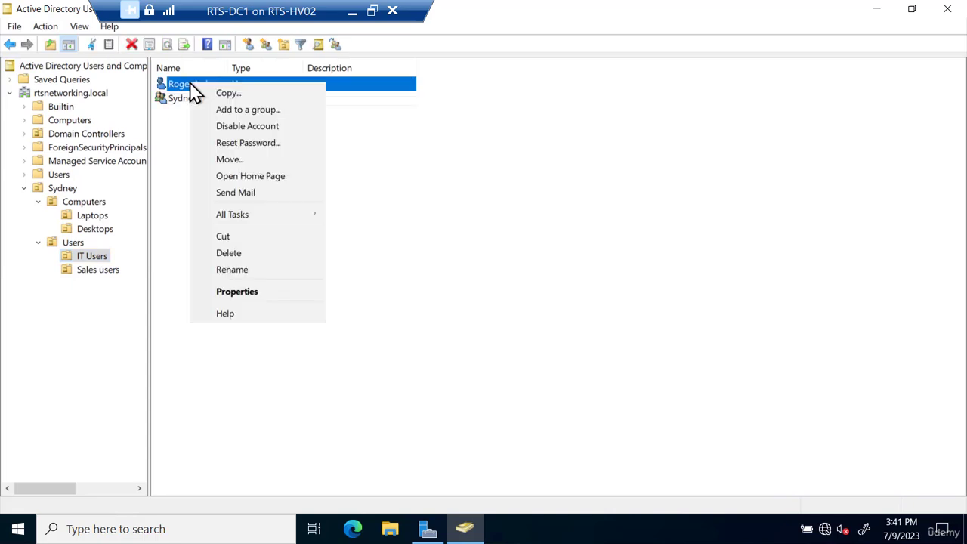
click(227, 111)
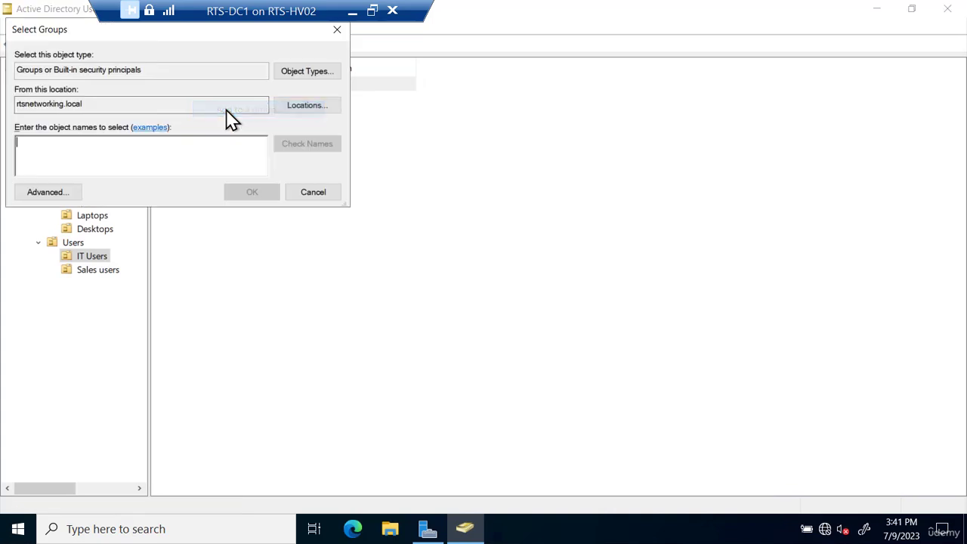
text(sy)
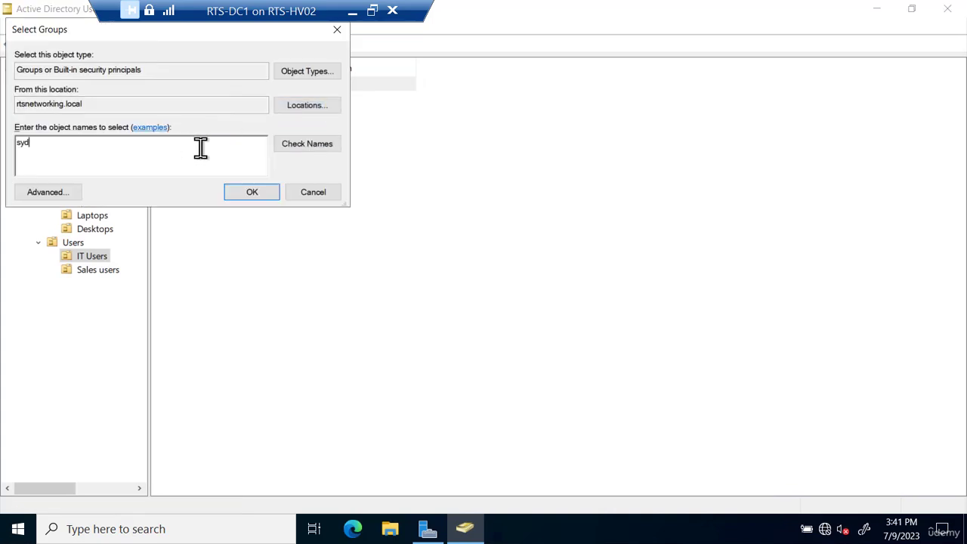
text(d)
click(305, 149)
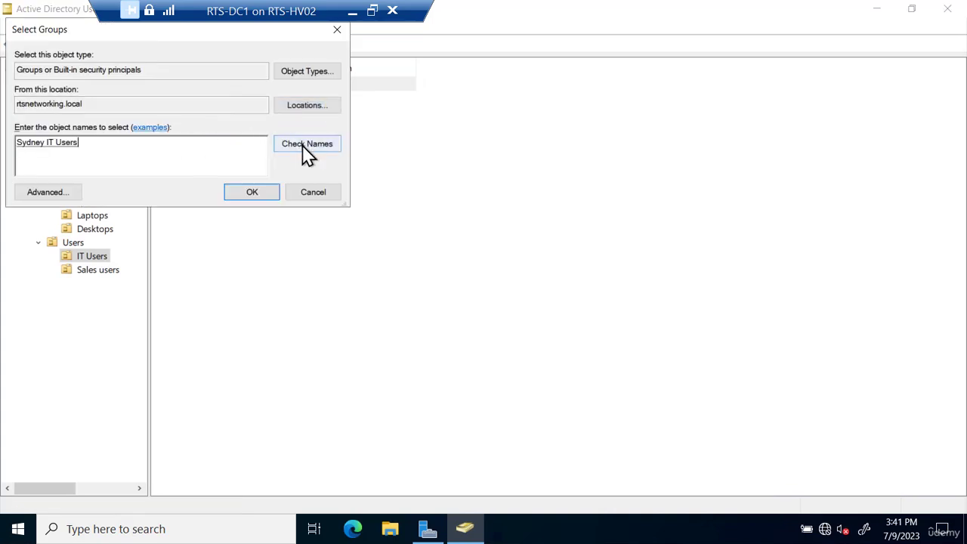
click(257, 197)
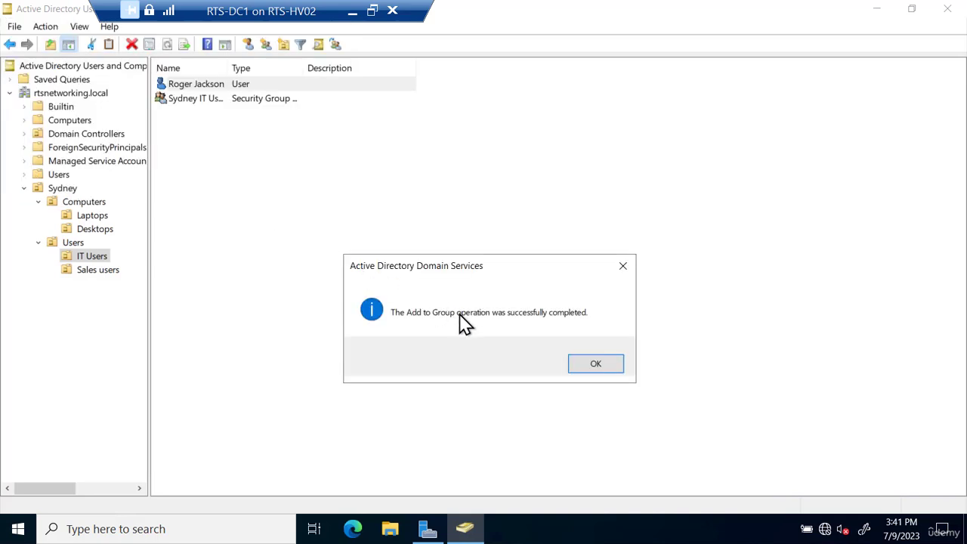
click(597, 365)
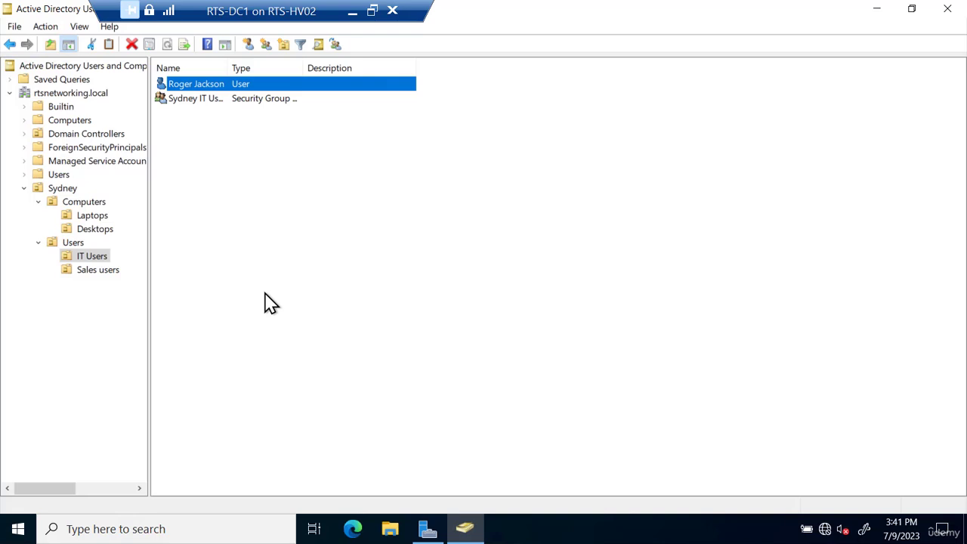
- Start delegating control of the Sydney OU and choose Sydney IT Users as the delegate
right_click(65, 189)
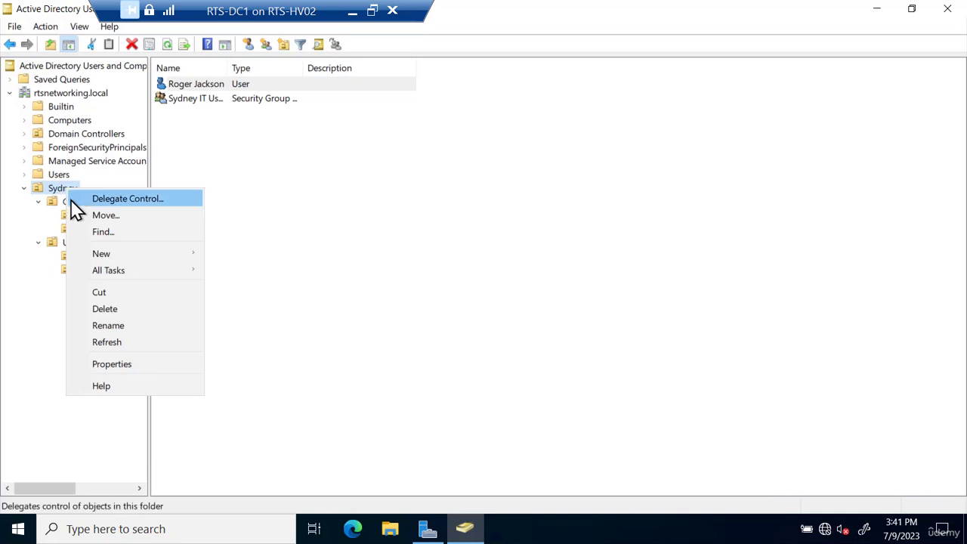
click(107, 199)
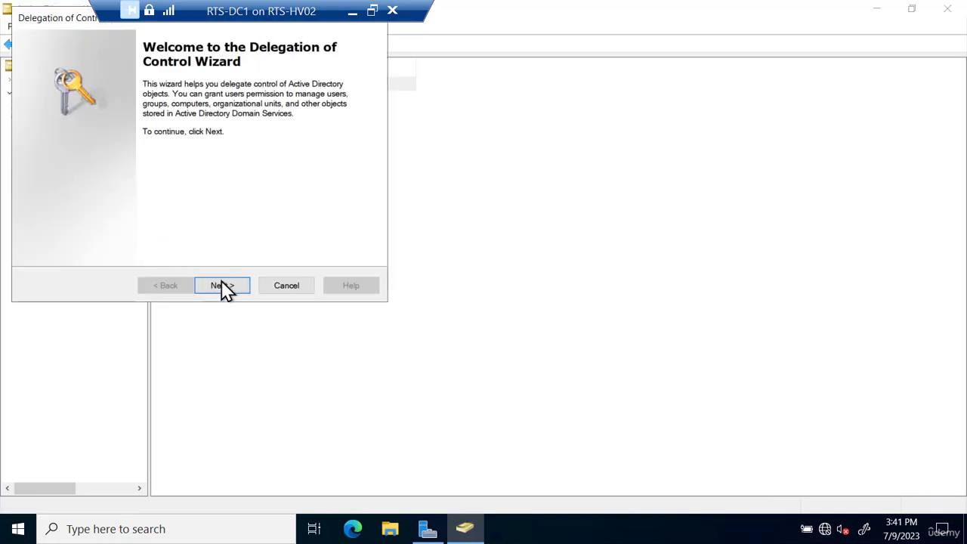
click(223, 286)
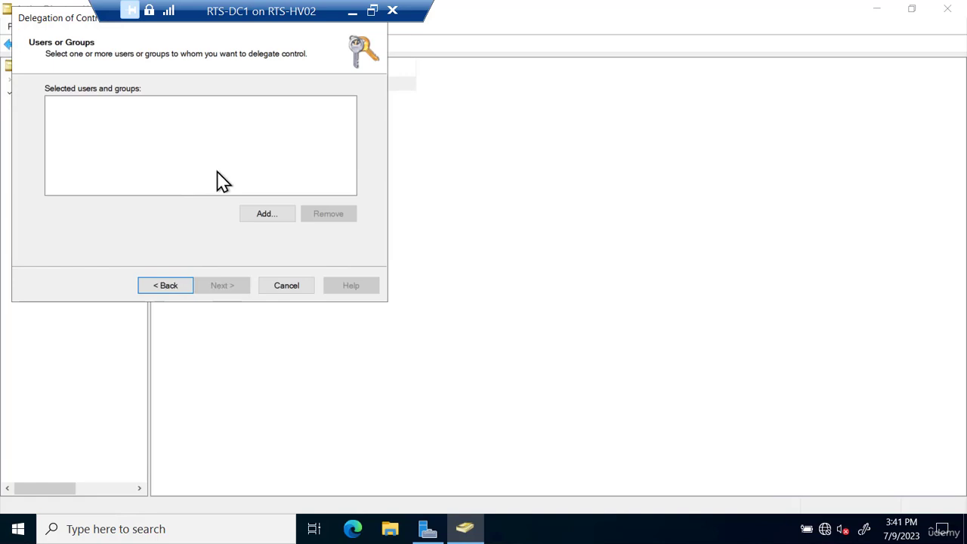
click(269, 216)
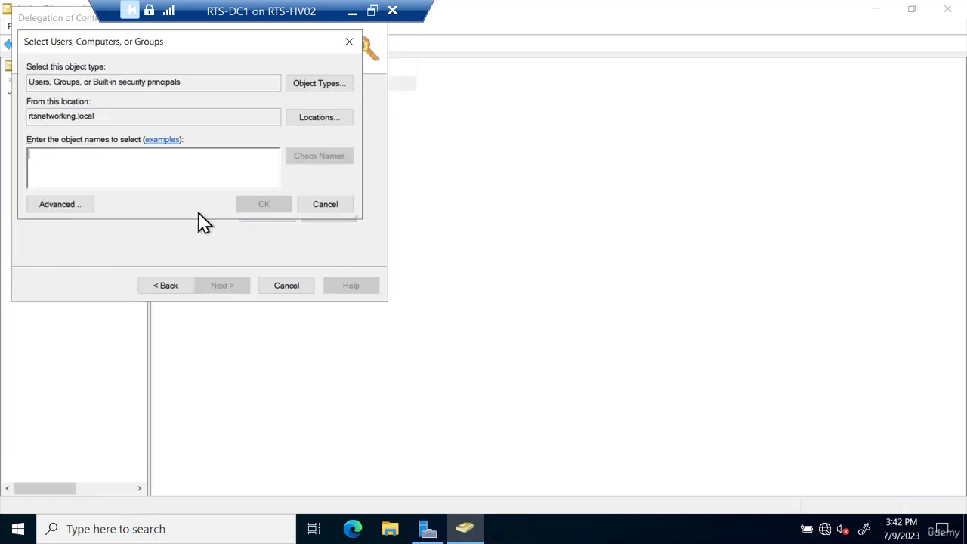
text(sy)
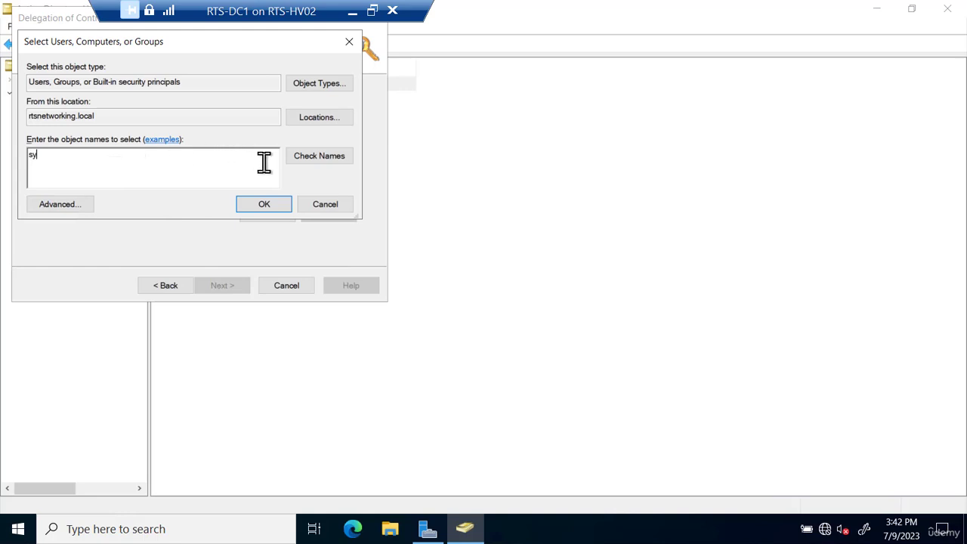
click(318, 156)
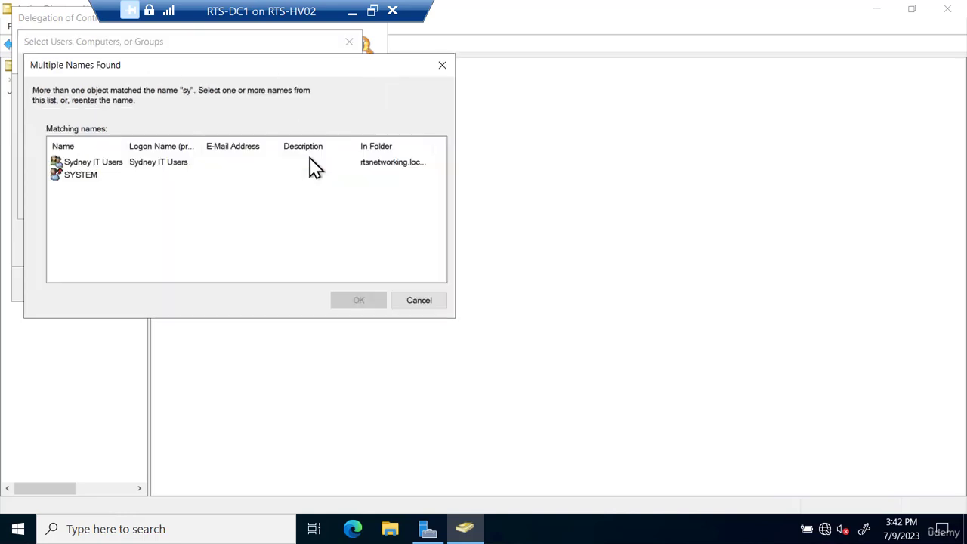
click(133, 164)
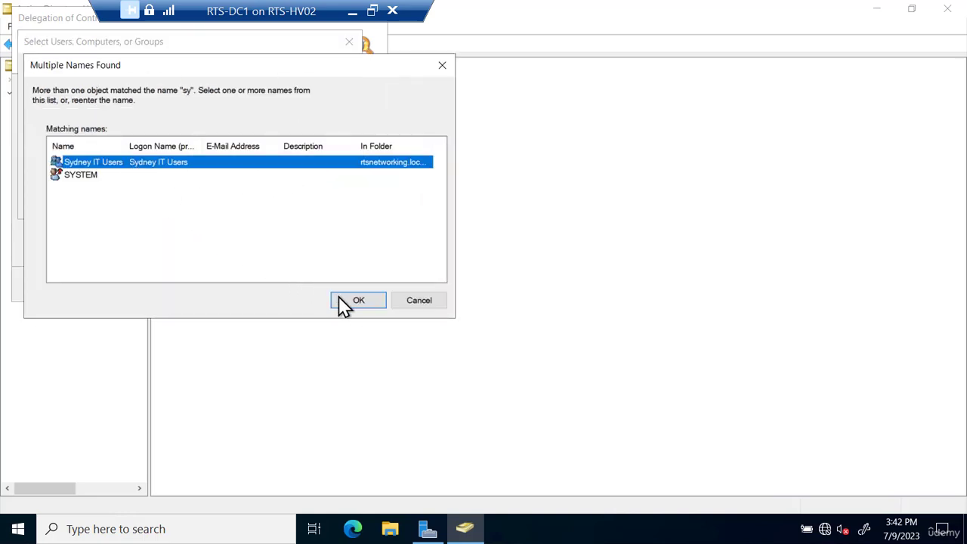
click(358, 309)
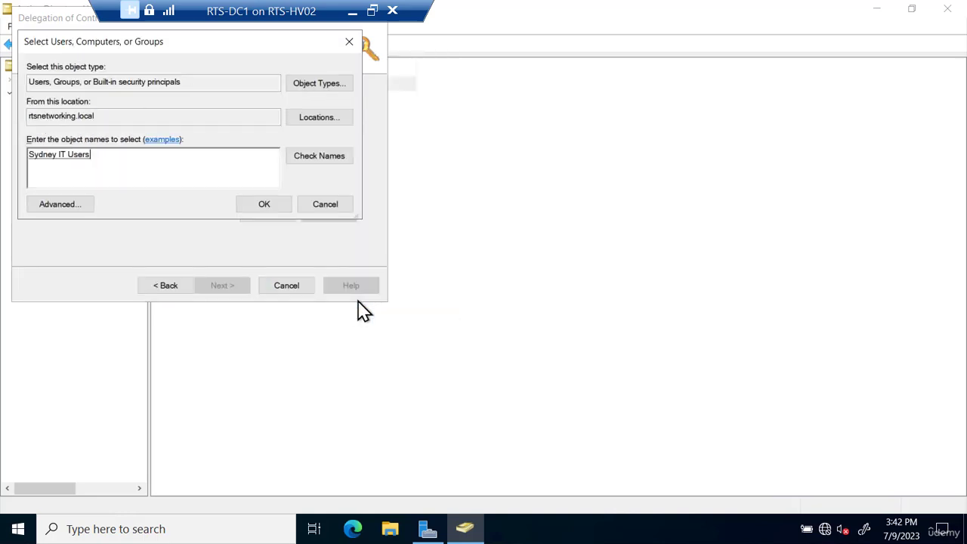
click(271, 208)
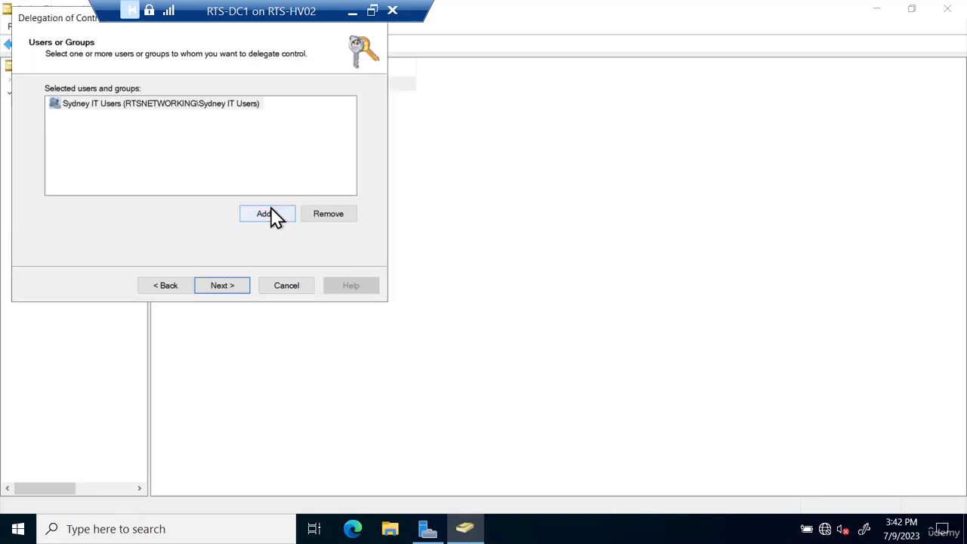
click(218, 296)
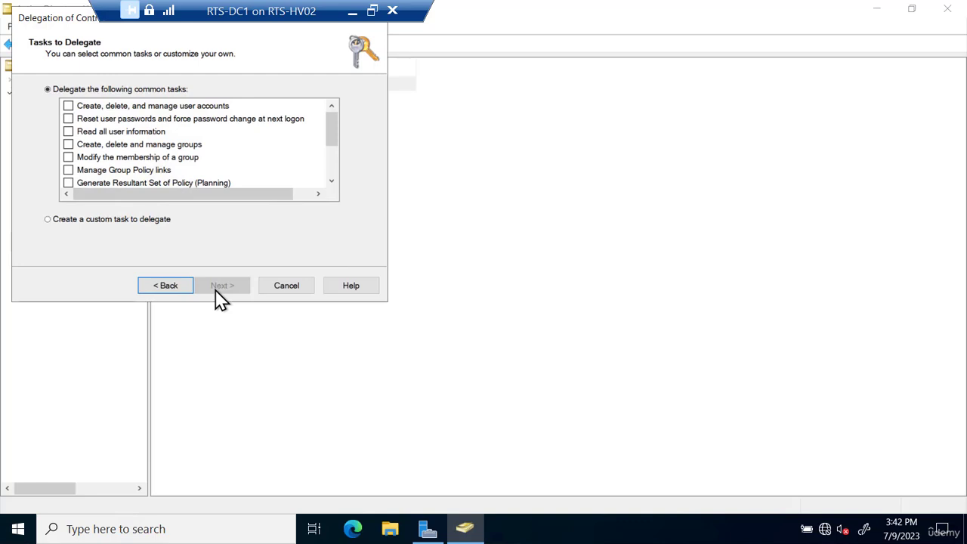
- Delegate creating, deleting and managing user accounts and resetting user passwords
click(68, 106)
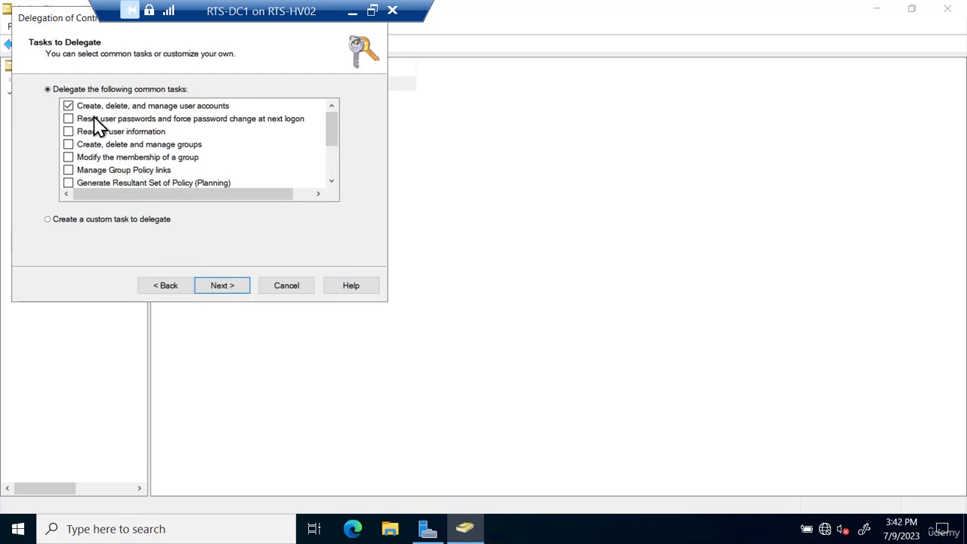
click(75, 121)
scroll(189, 141, down, 1)
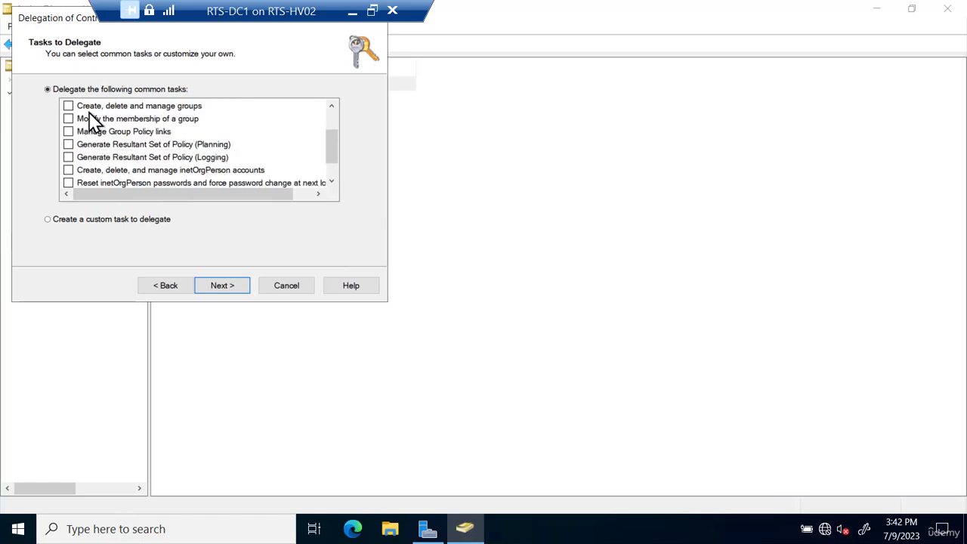
scroll(102, 144, down, 1)
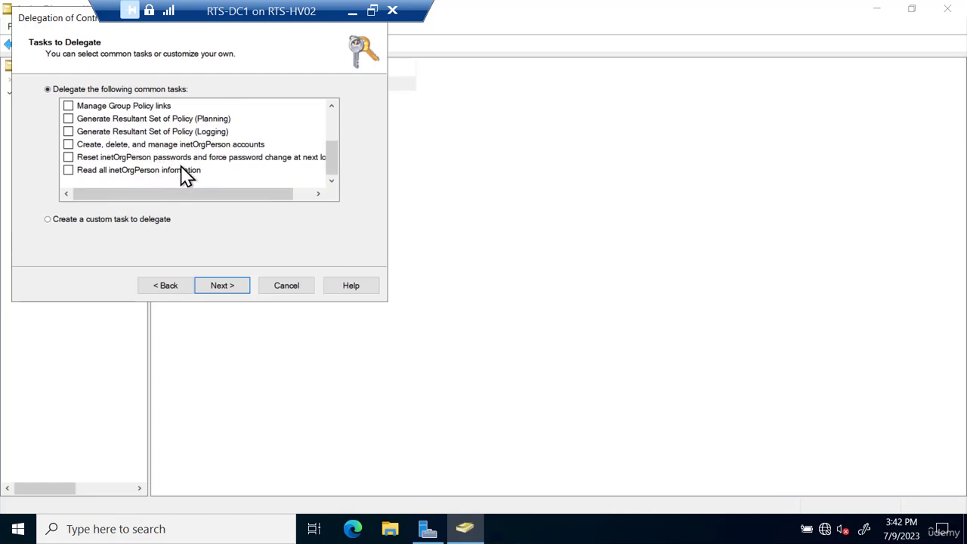
scroll(185, 173, up, 2)
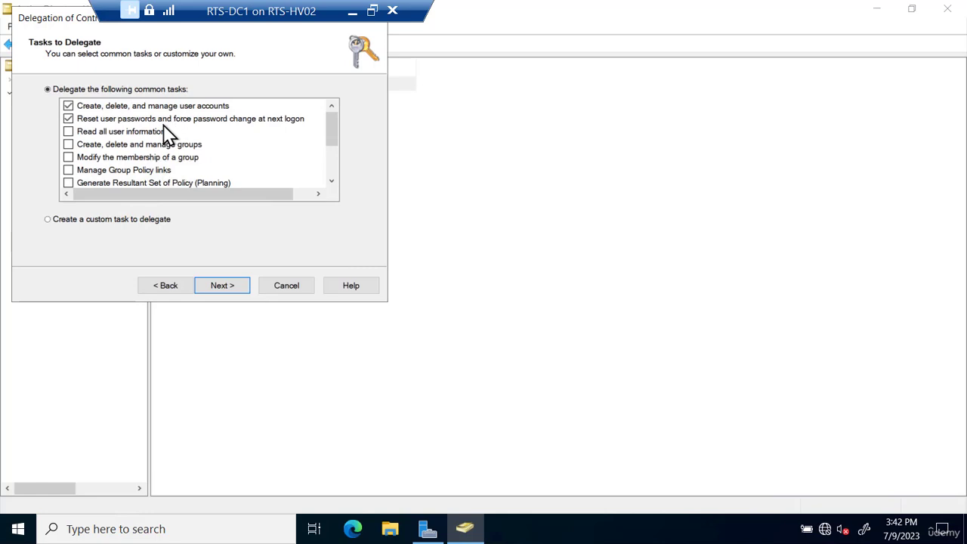
click(225, 290)
- Finish the delegation wizard and select Sydney to show its Computers and Users sub-OUs
click(226, 292)
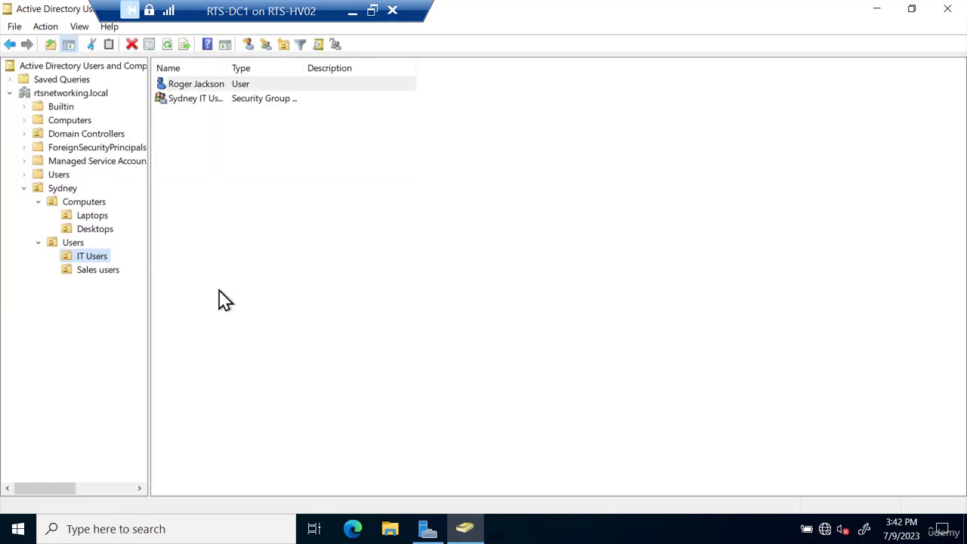
click(64, 189)
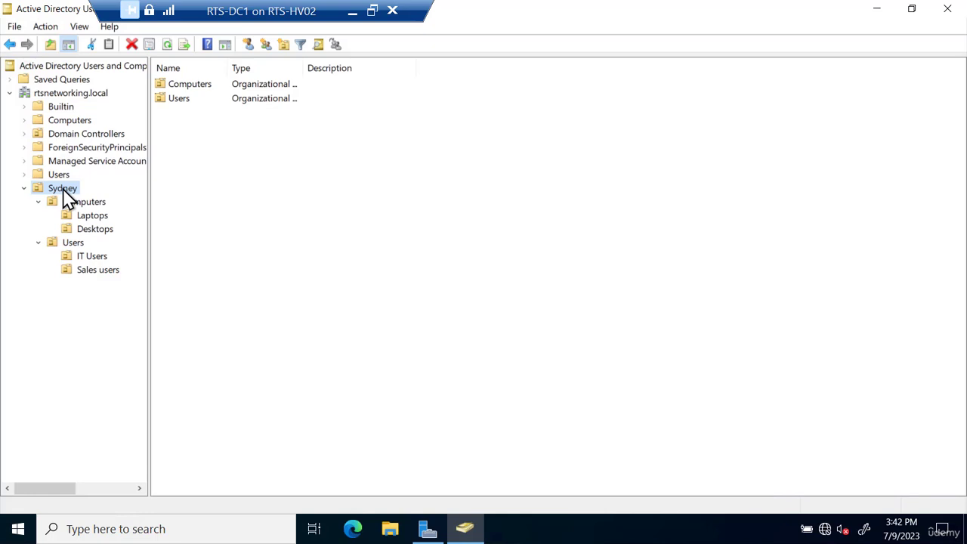
right_click(75, 248)
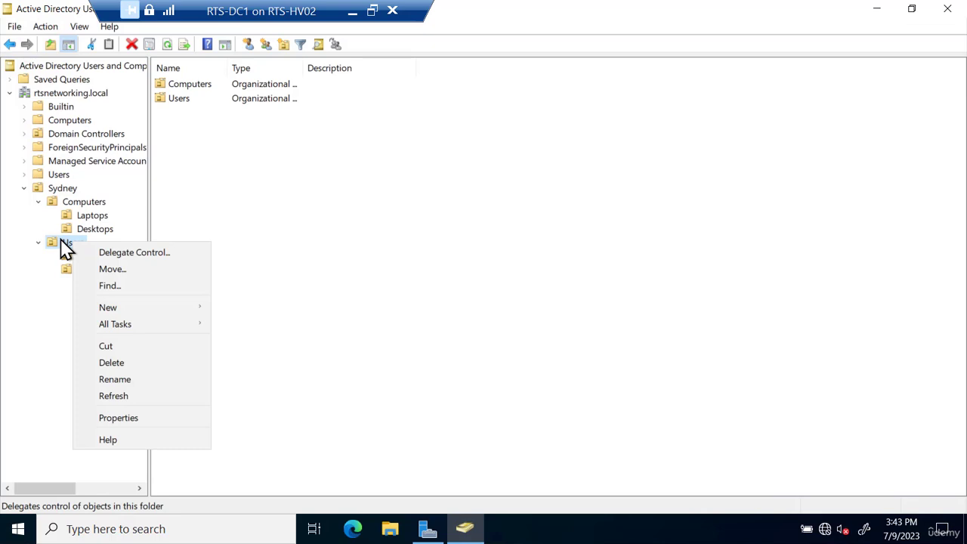
right_click(65, 94)
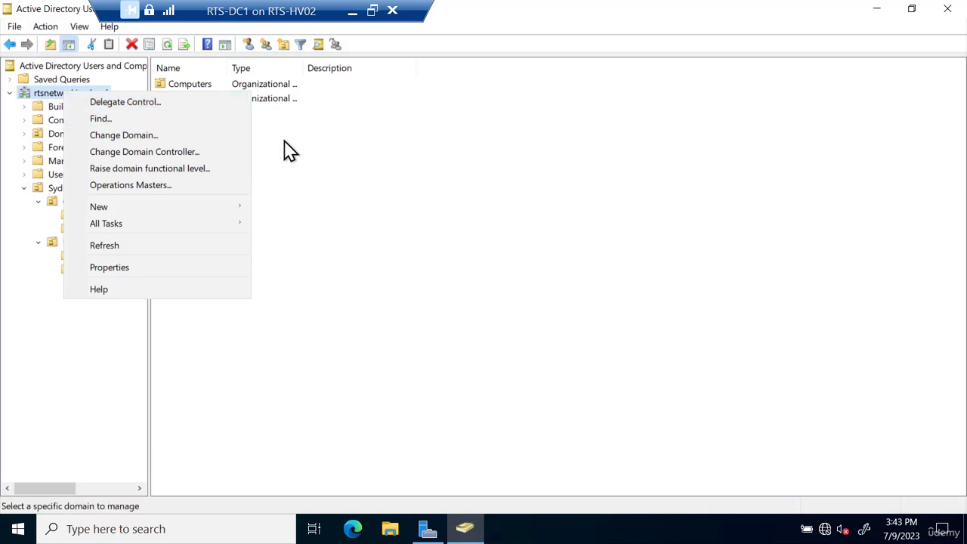
click(265, 151)
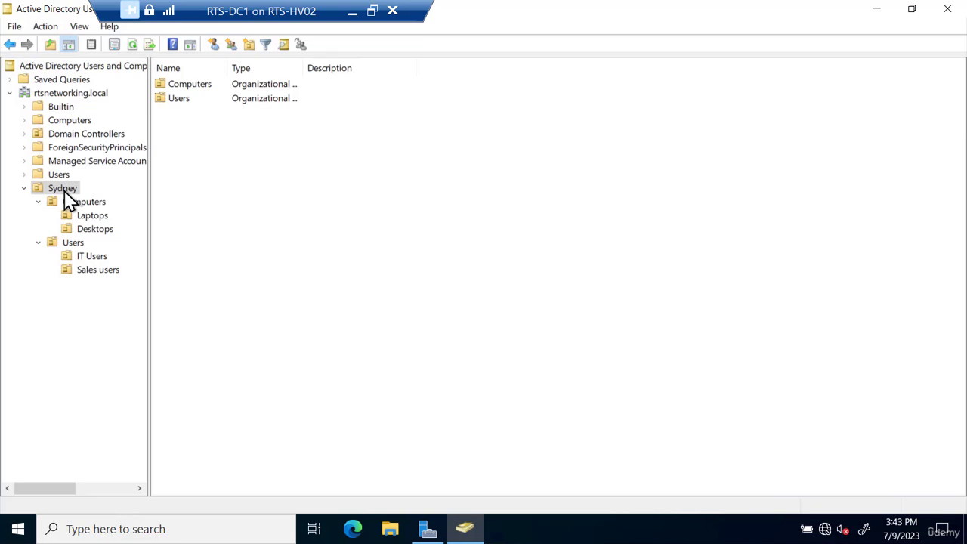
- Review the Sydney OU's properties, browsing its General, Managed By and COM+ tabs
right_click(64, 190)
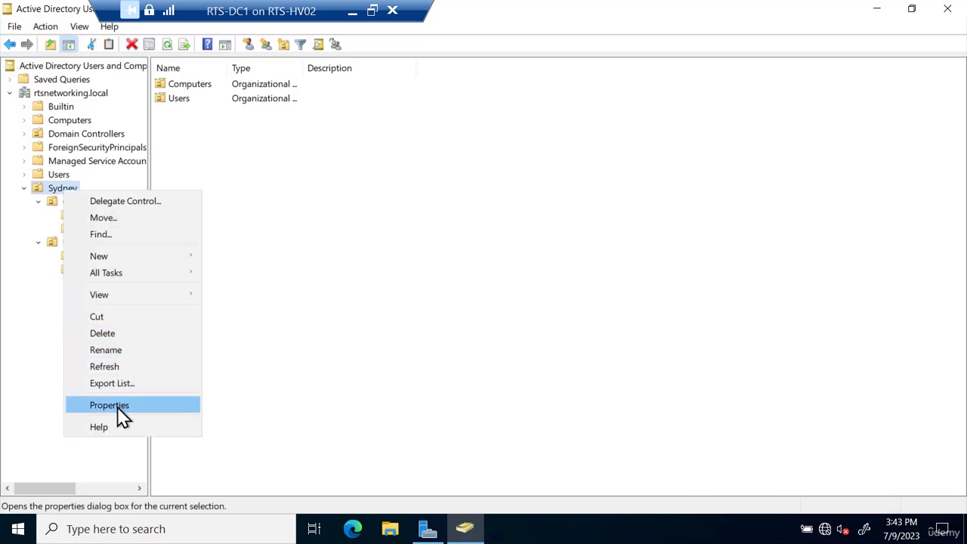
click(119, 405)
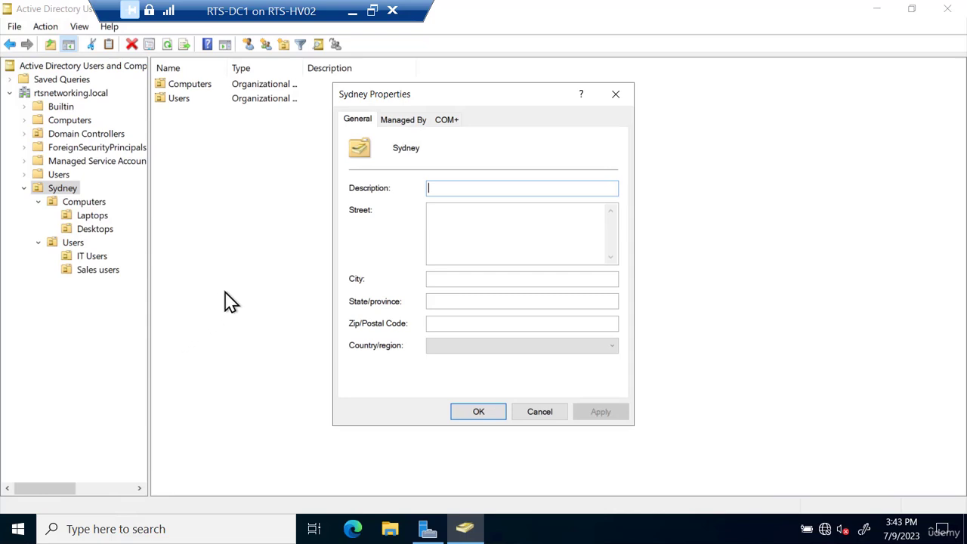
click(403, 121)
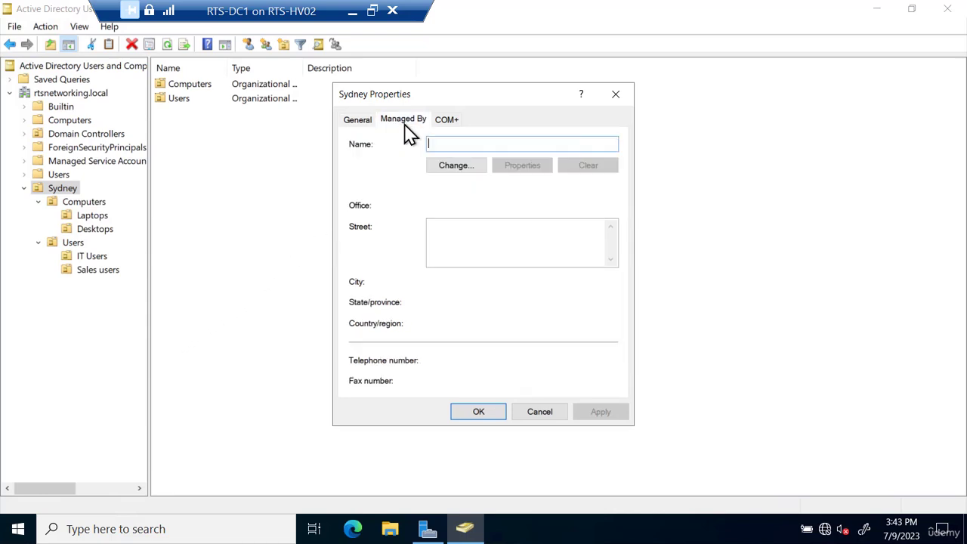
click(446, 121)
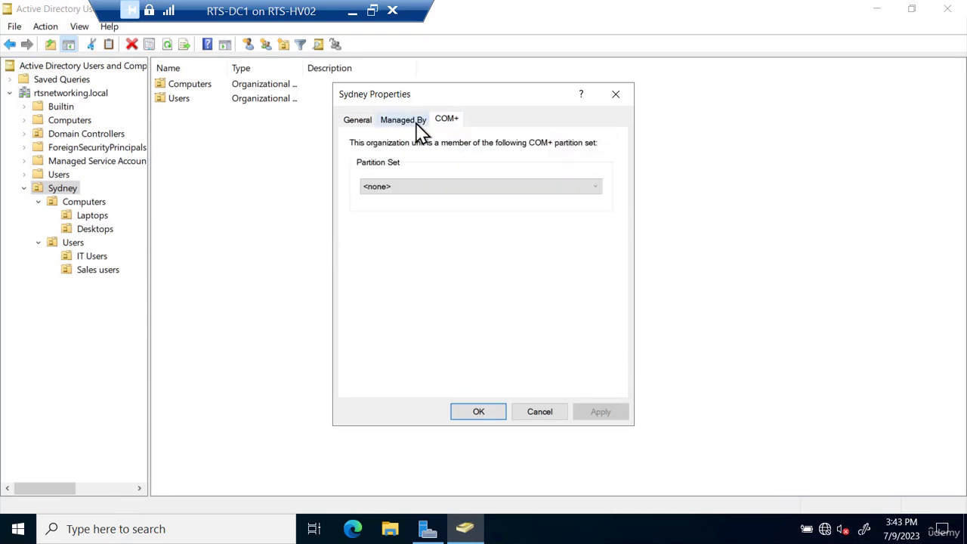
click(402, 121)
click(355, 121)
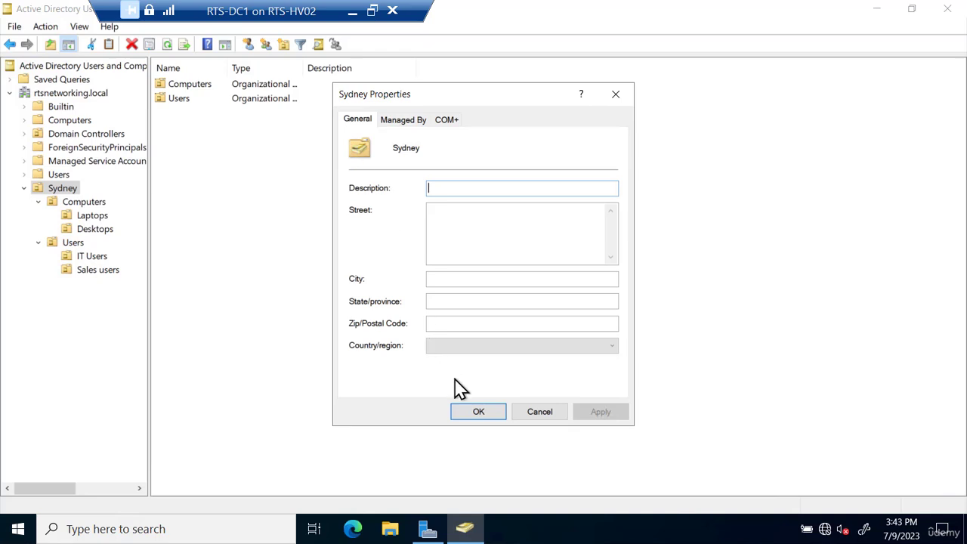
- Close the properties without changes and turn on Advanced Features from the View menu
click(477, 412)
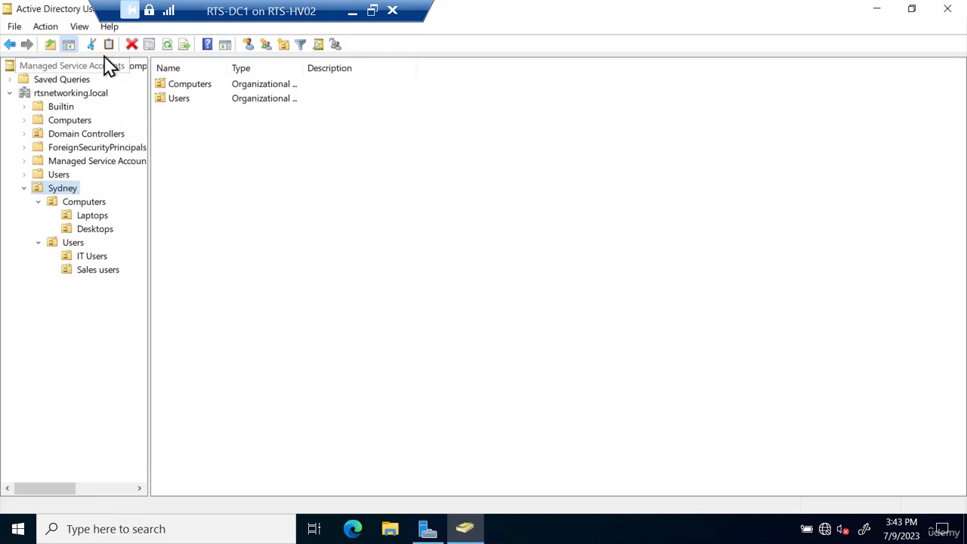
click(80, 29)
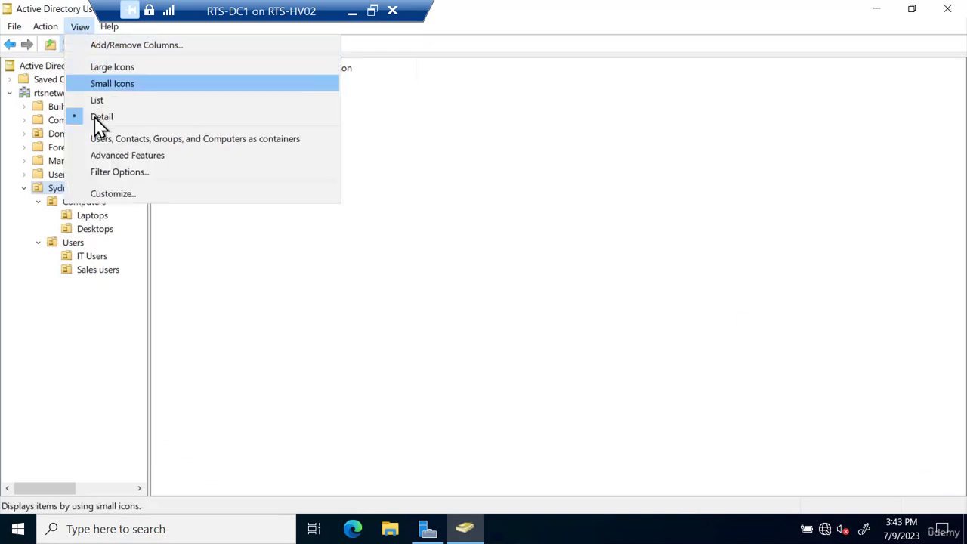
click(104, 156)
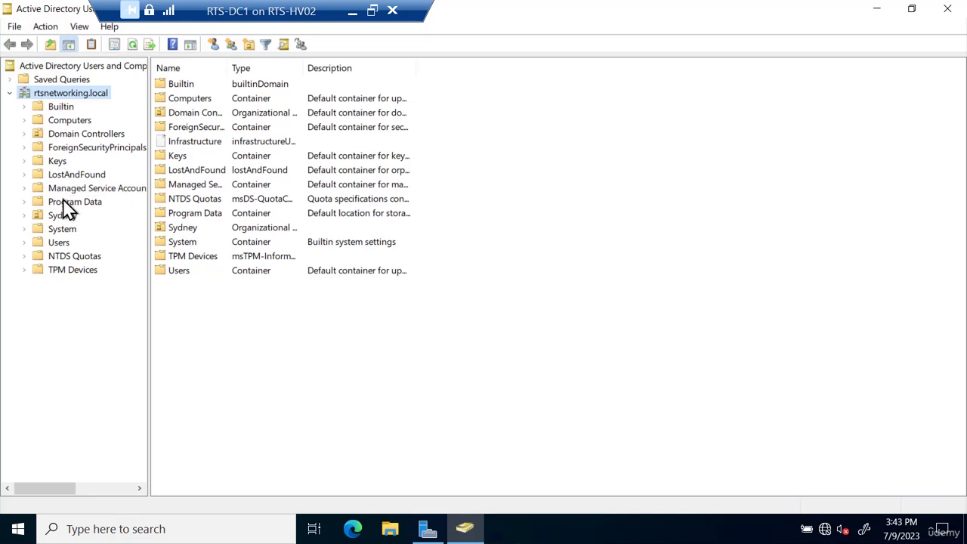
right_click(66, 222)
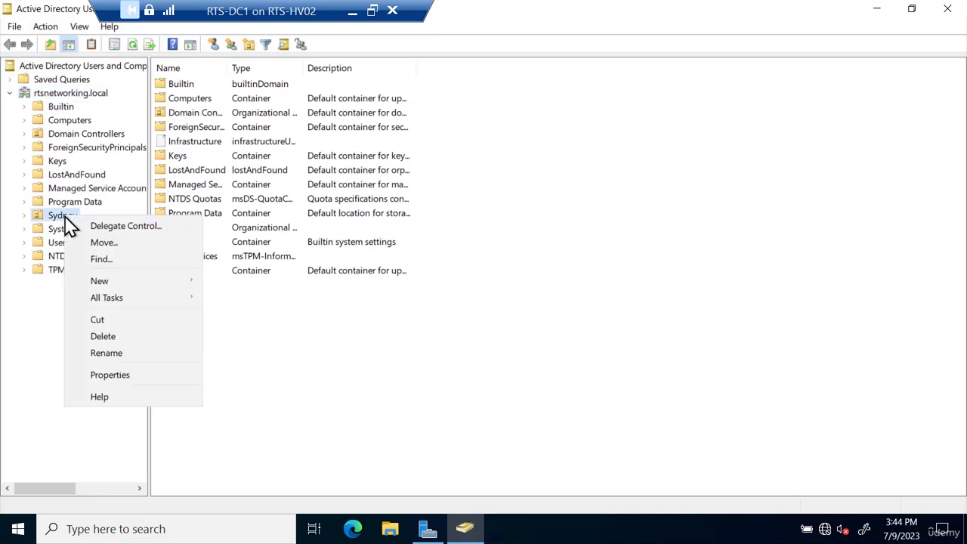
click(103, 375)
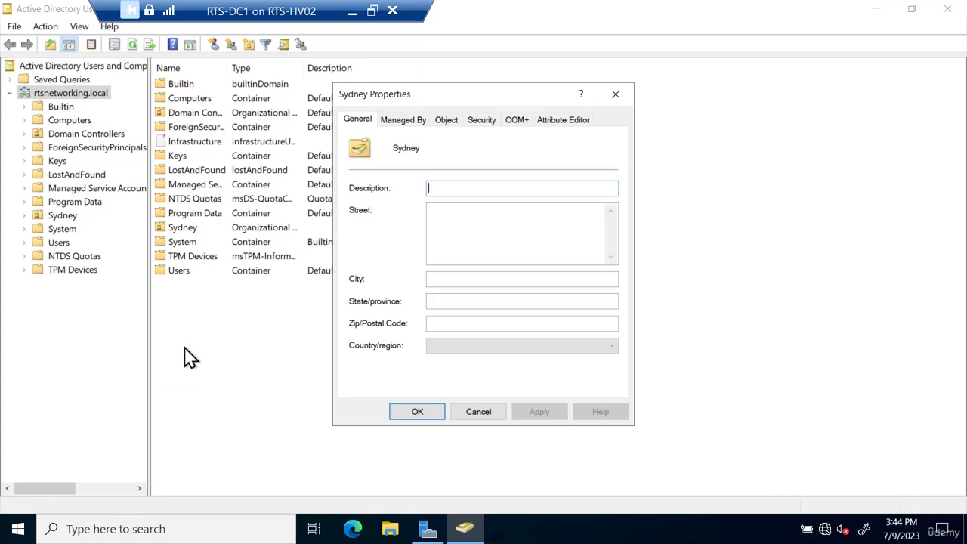
click(480, 120)
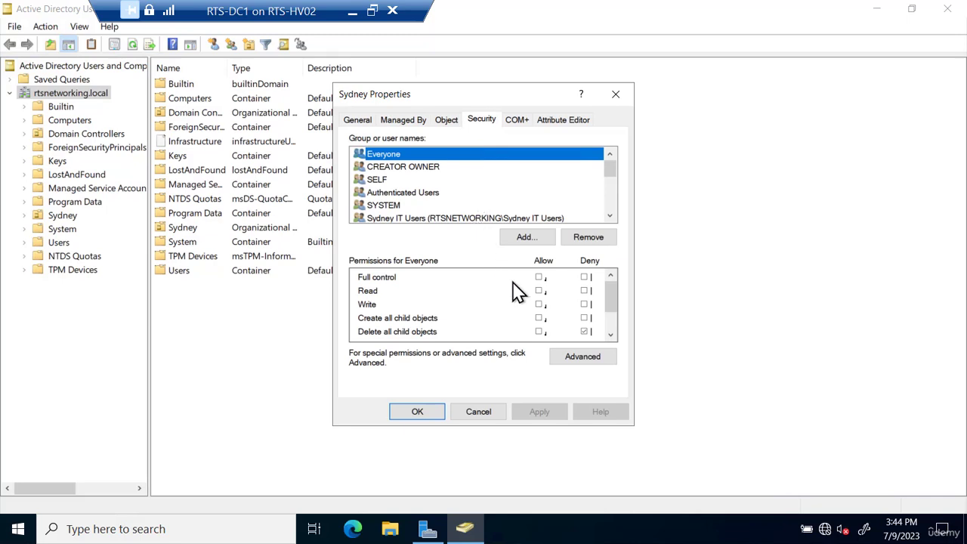
click(575, 358)
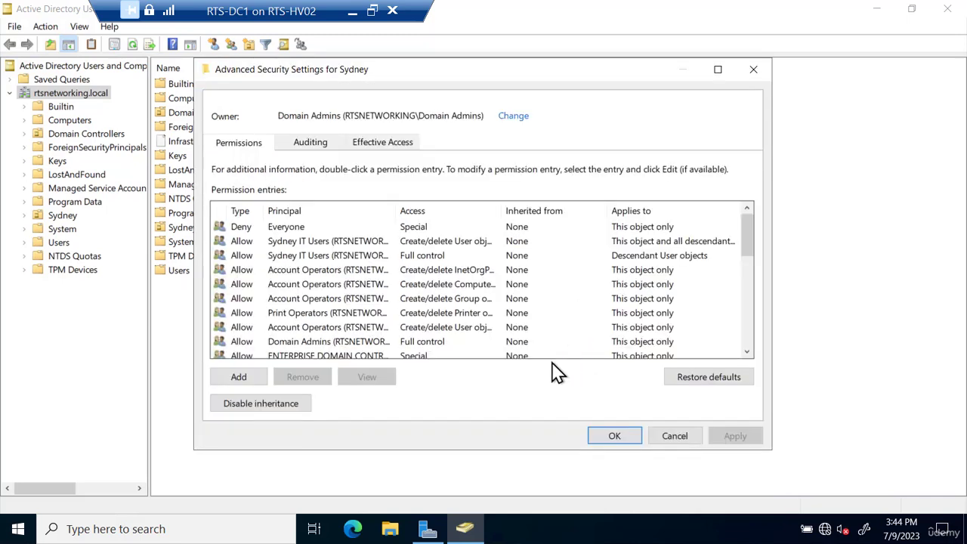
drag(495, 211, 561, 210)
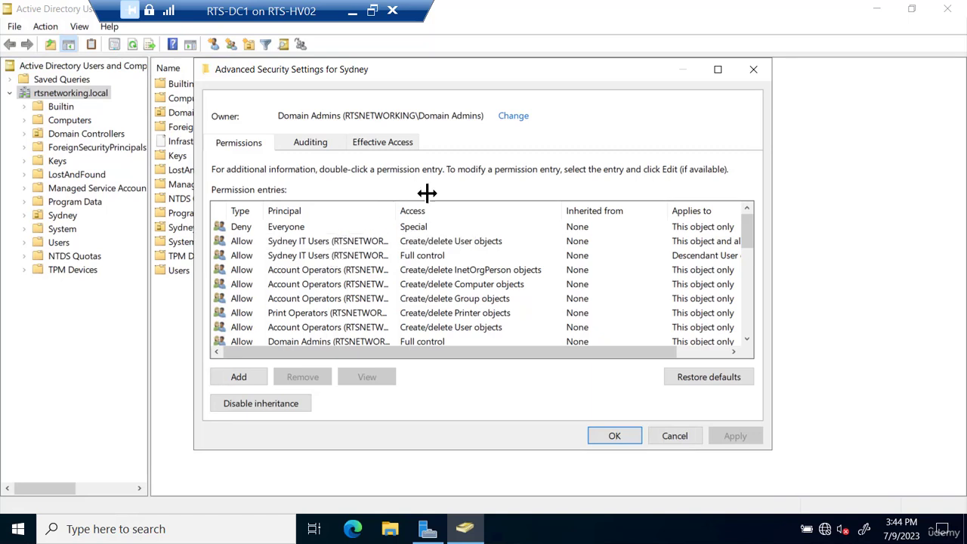
click(755, 70)
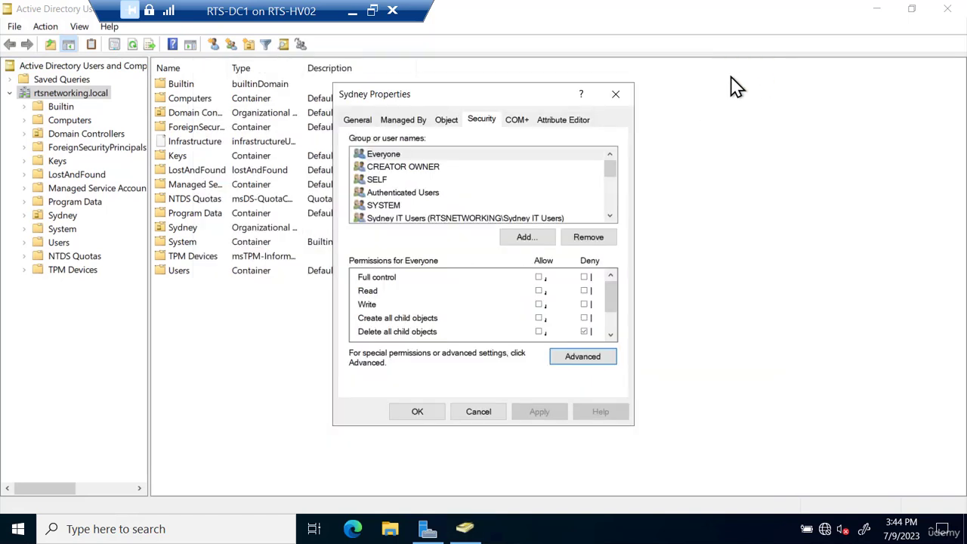
click(624, 96)
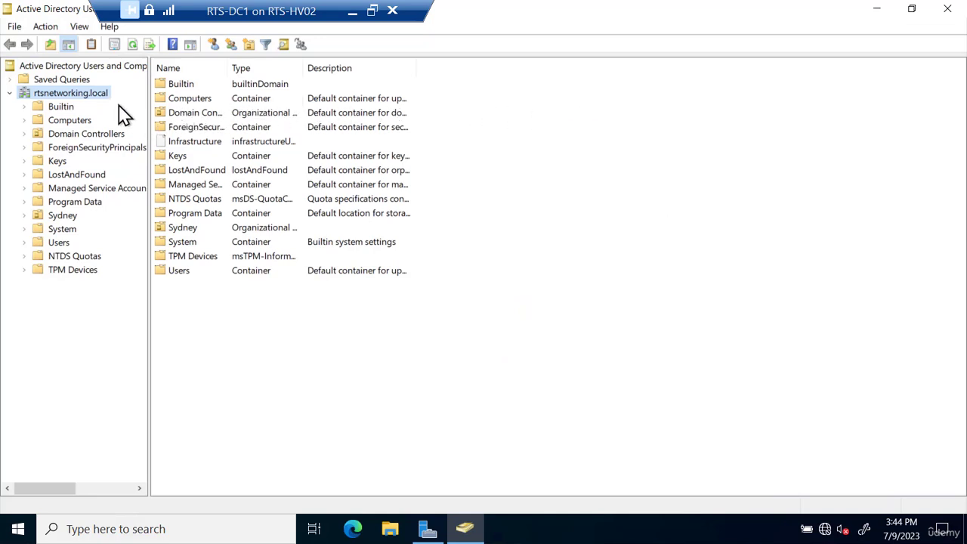
right_click(99, 93)
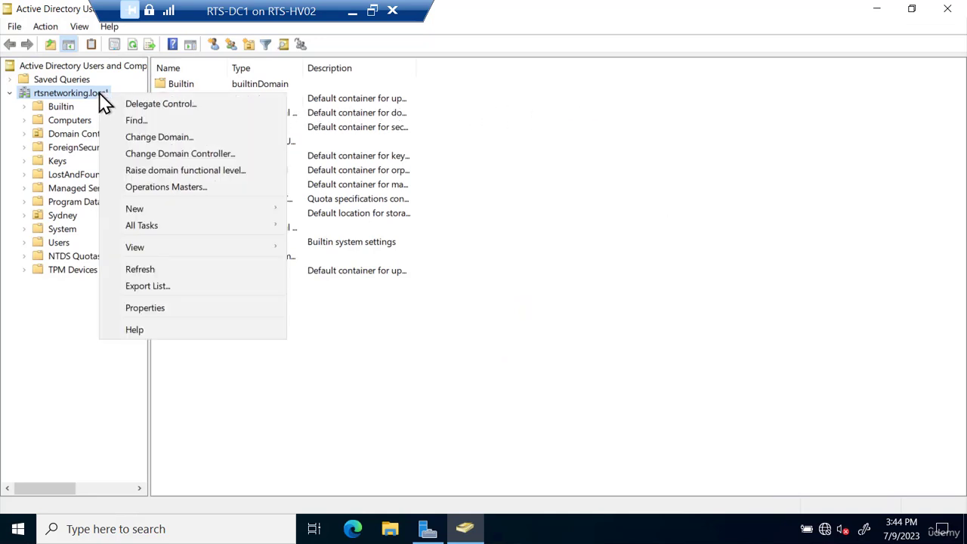
mouse_move(130, 210)
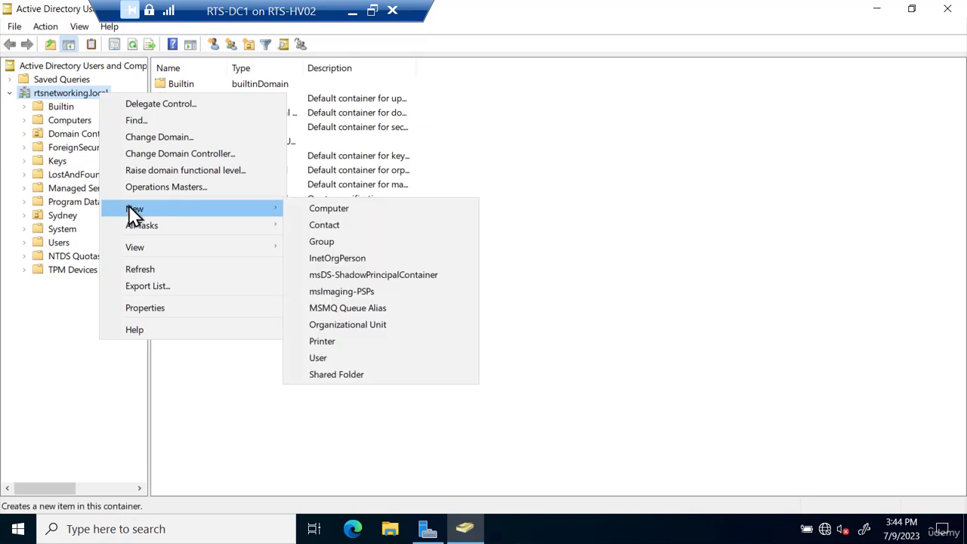
click(318, 325)
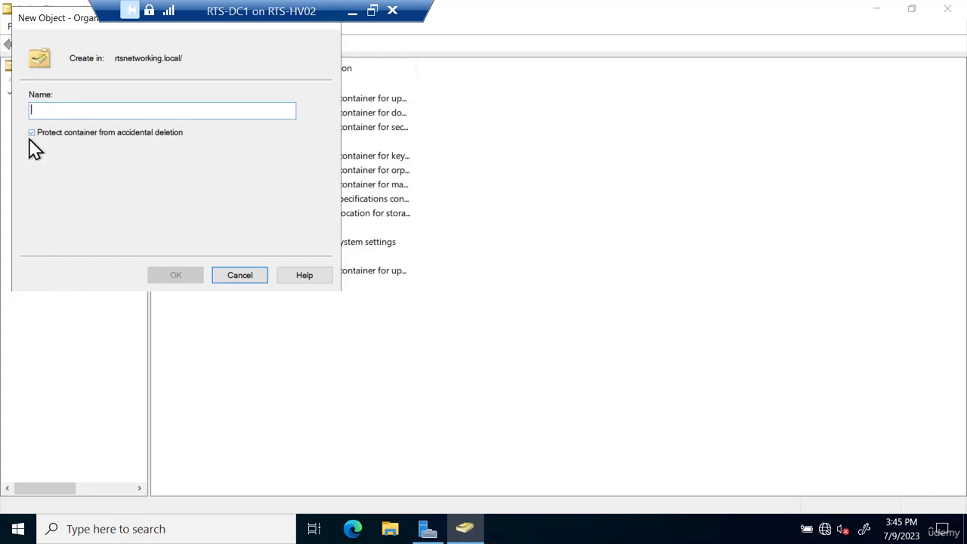
click(239, 276)
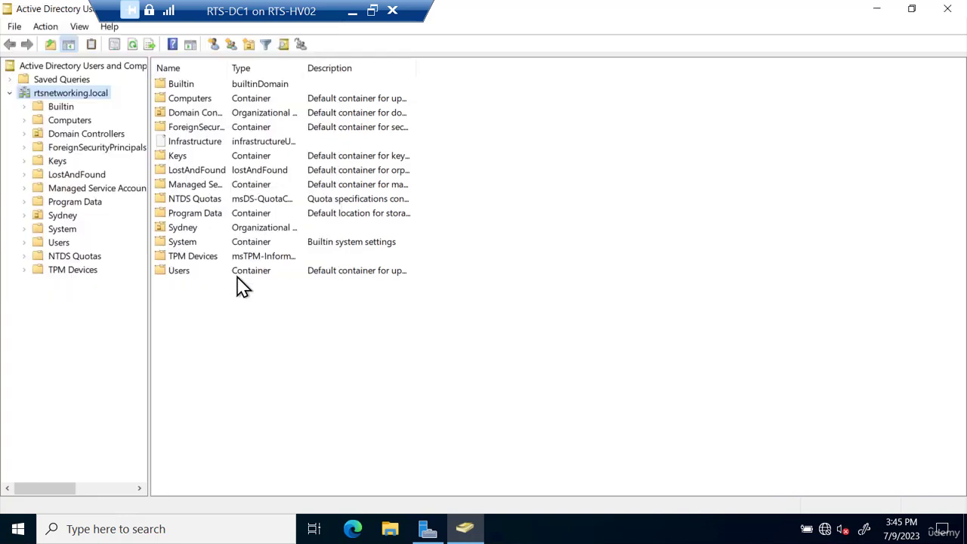
right_click(63, 215)
key(Escape)
right_click(60, 216)
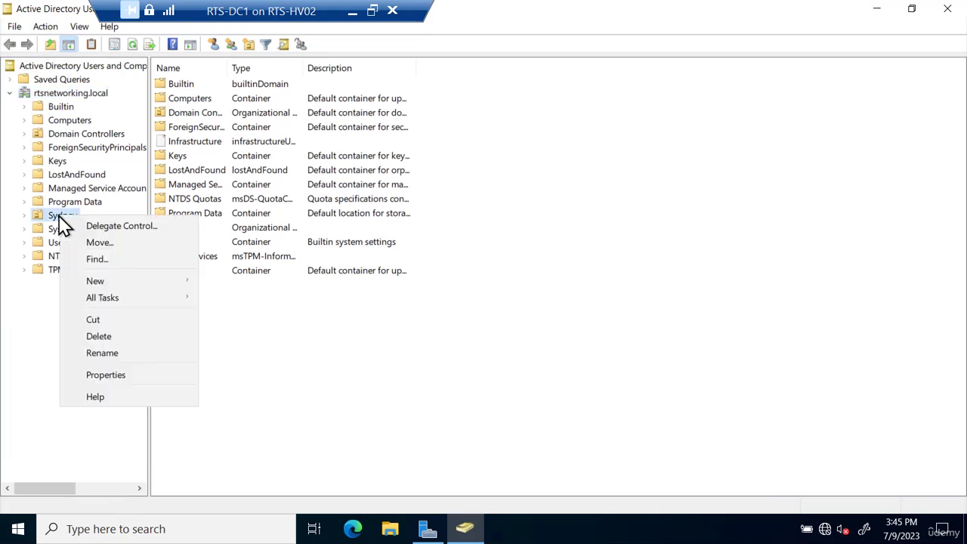
click(96, 340)
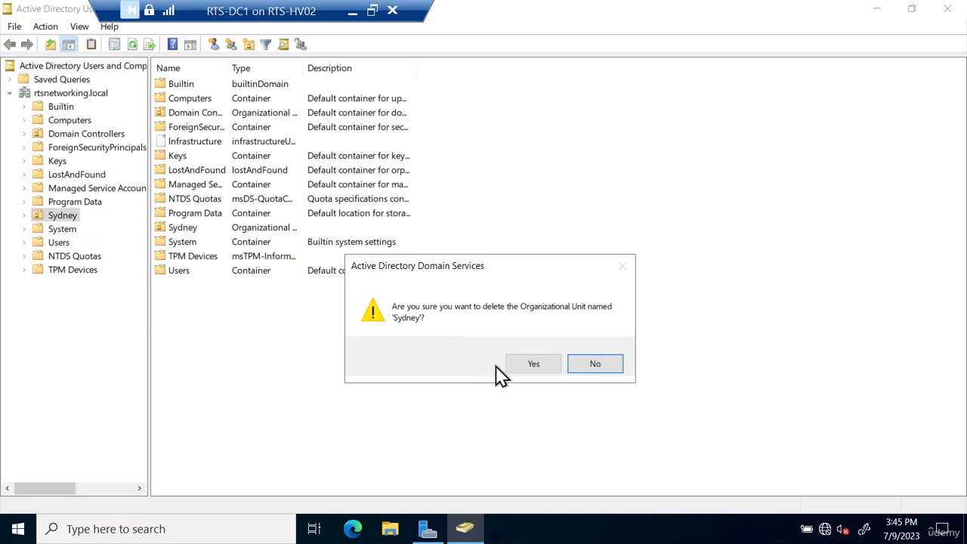
click(528, 366)
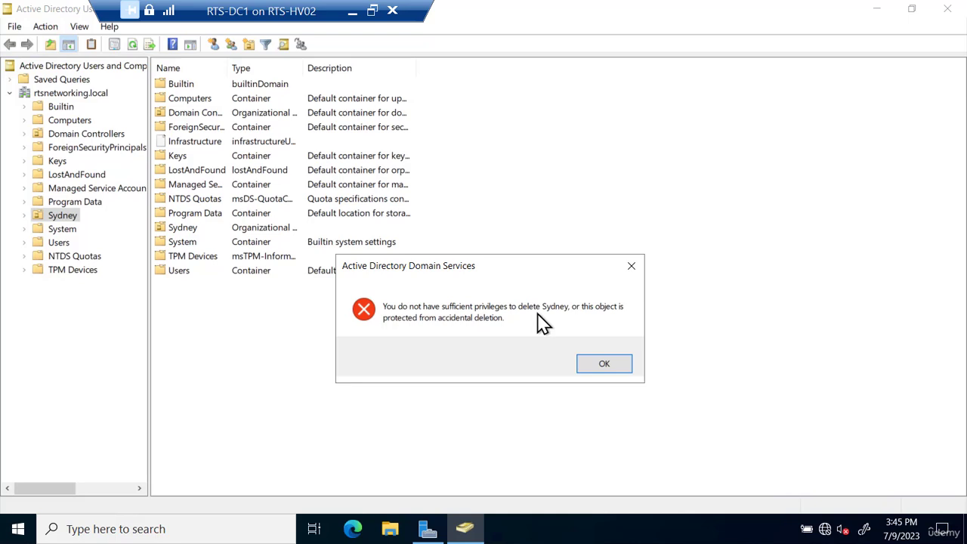
click(606, 370)
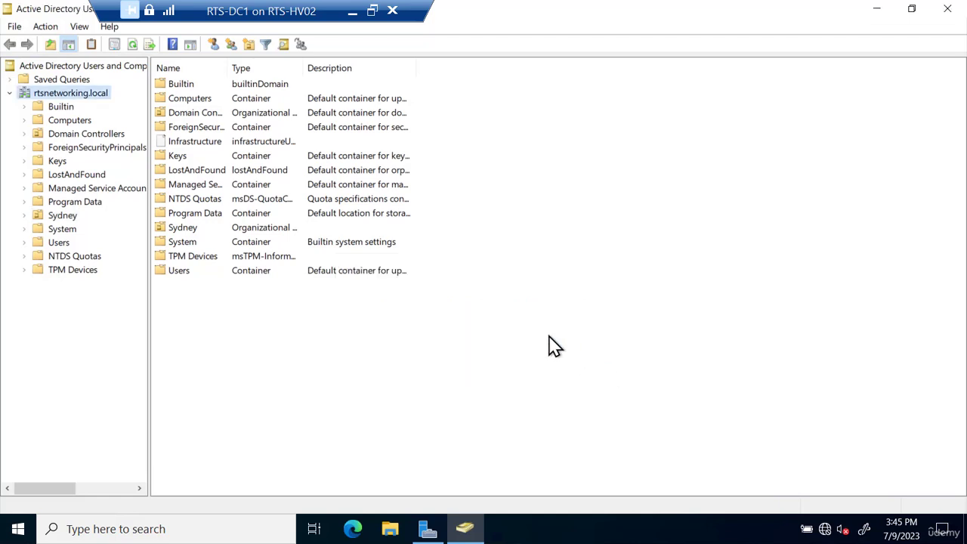
click(79, 28)
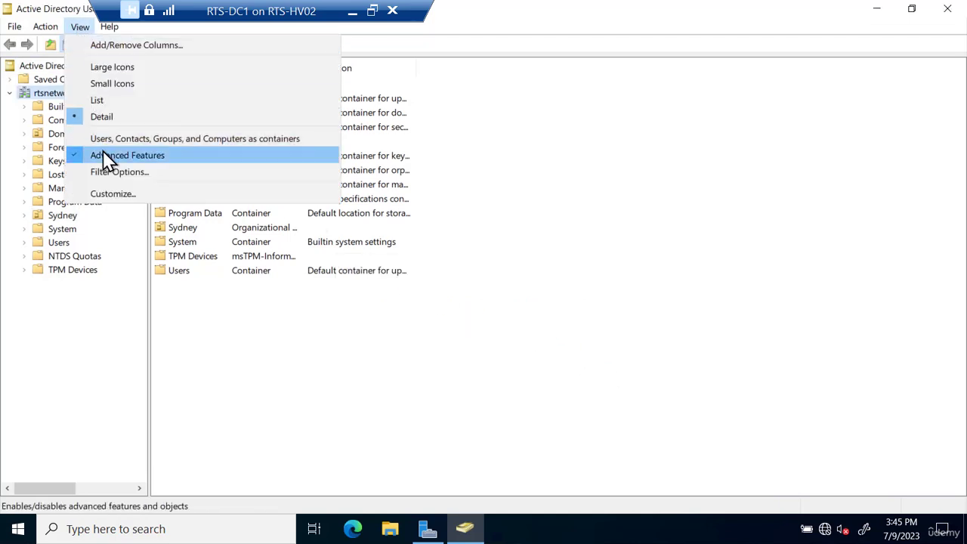
click(94, 318)
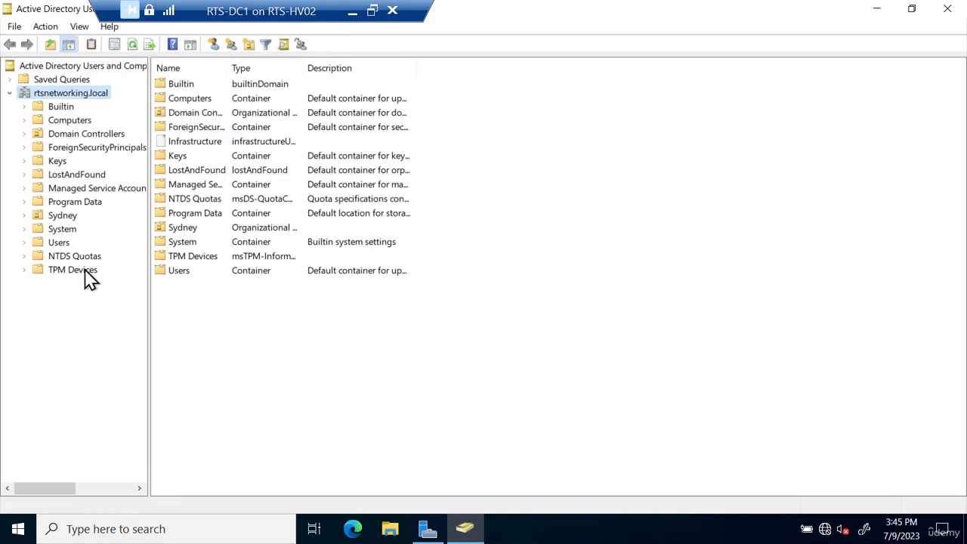
right_click(63, 218)
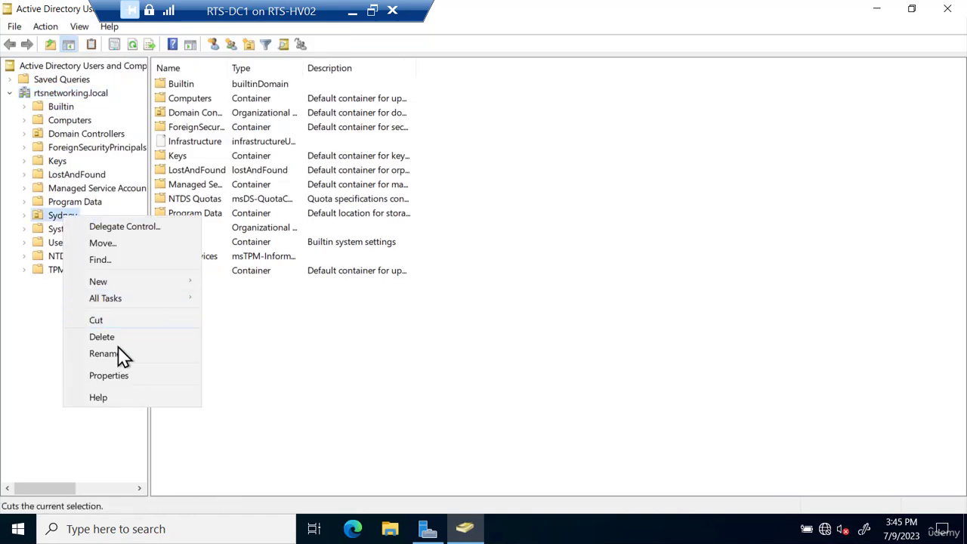
click(116, 374)
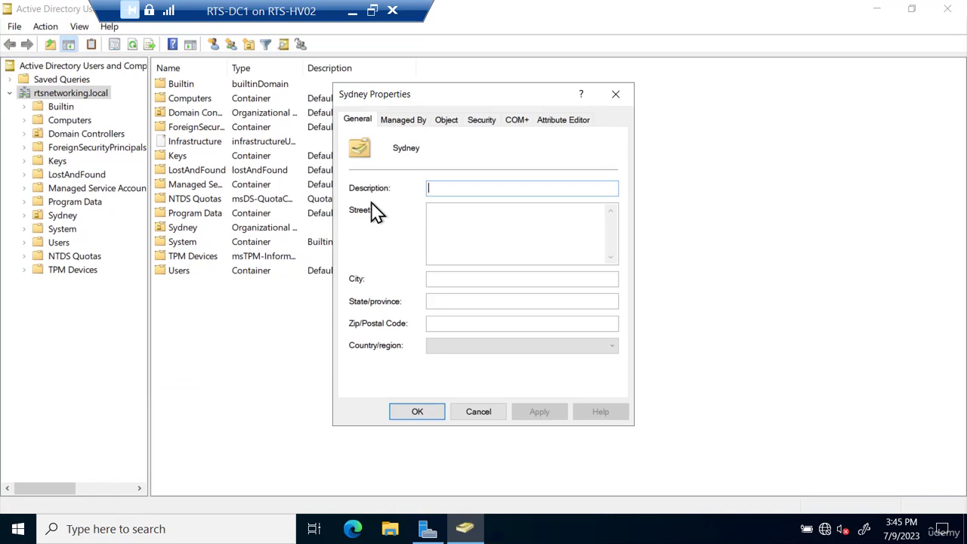
click(447, 121)
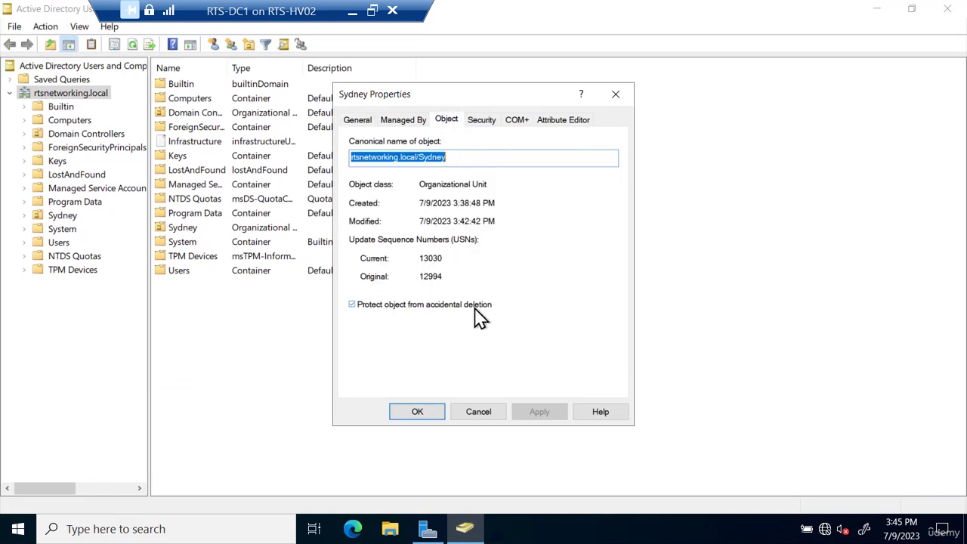
click(352, 305)
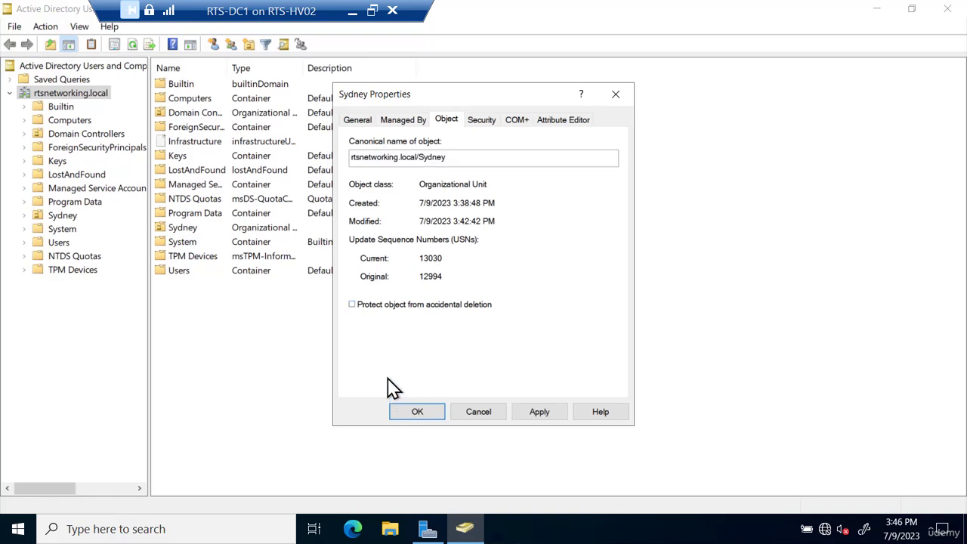
click(488, 418)
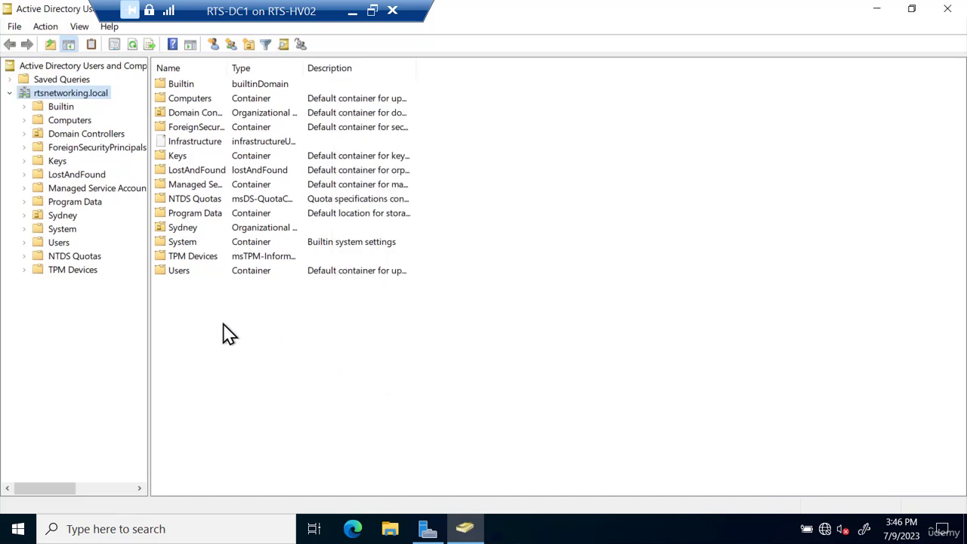
- Expand Sydney and check the Computers OU's deletion protection on the Object tab without changing it
click(24, 216)
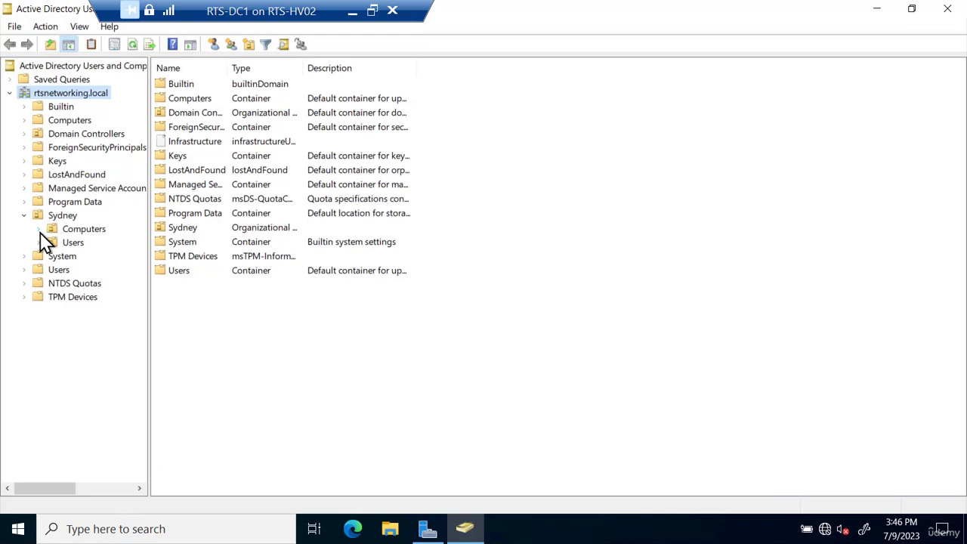
right_click(79, 232)
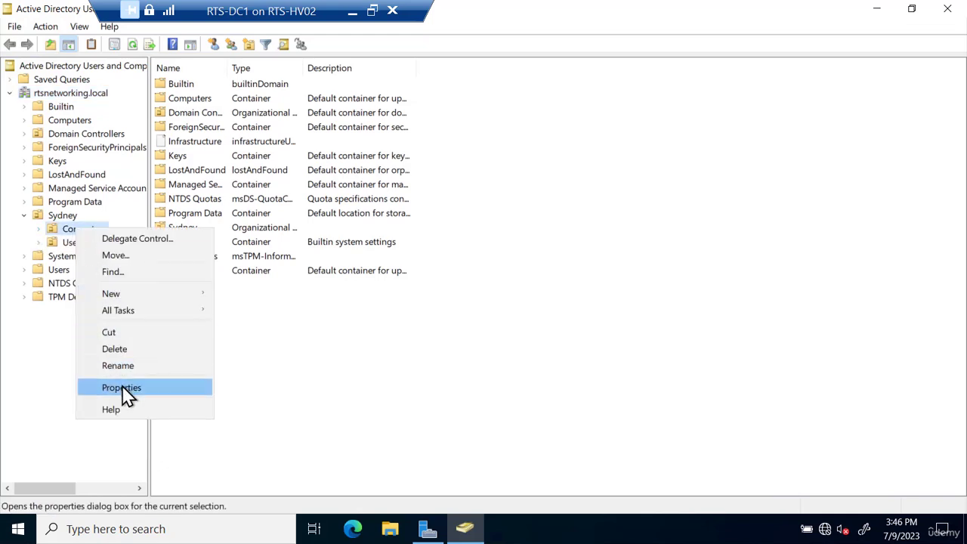
click(123, 388)
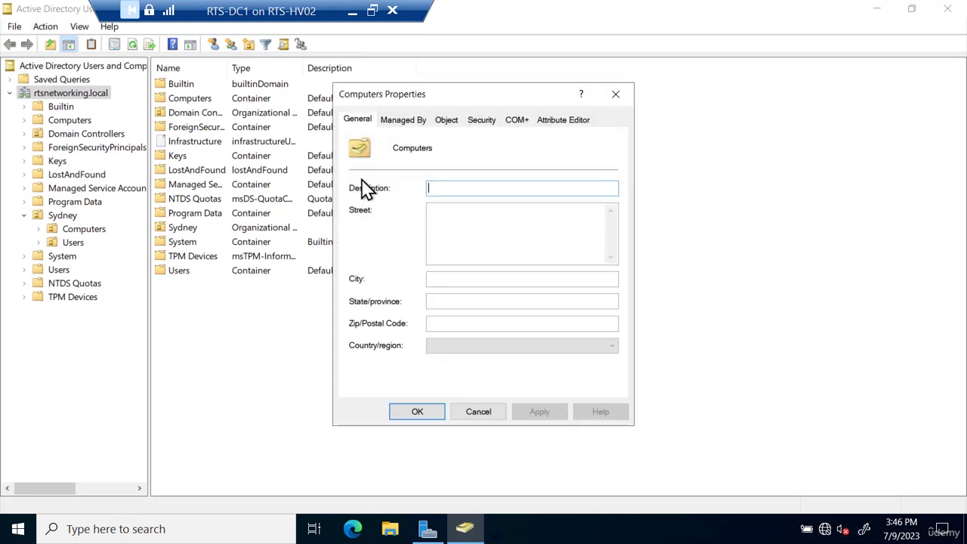
click(446, 119)
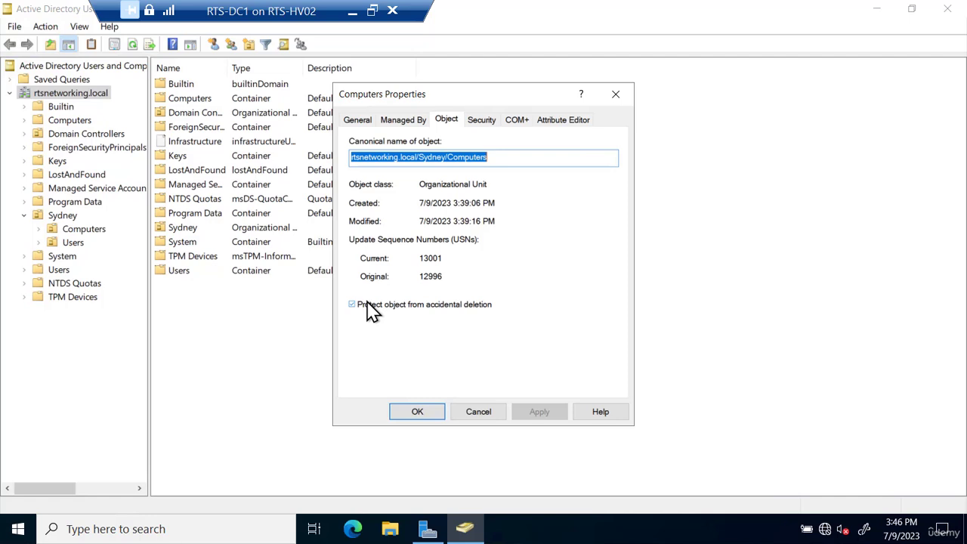
click(479, 412)
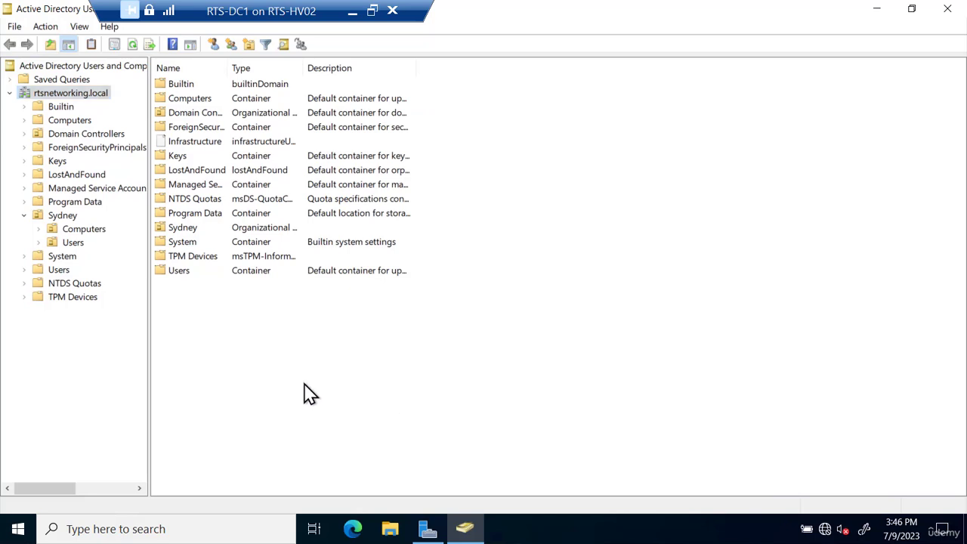
- Launch Group Policy Management from Server Manager, maximized, with the forest and Domains nodes expanded
click(427, 529)
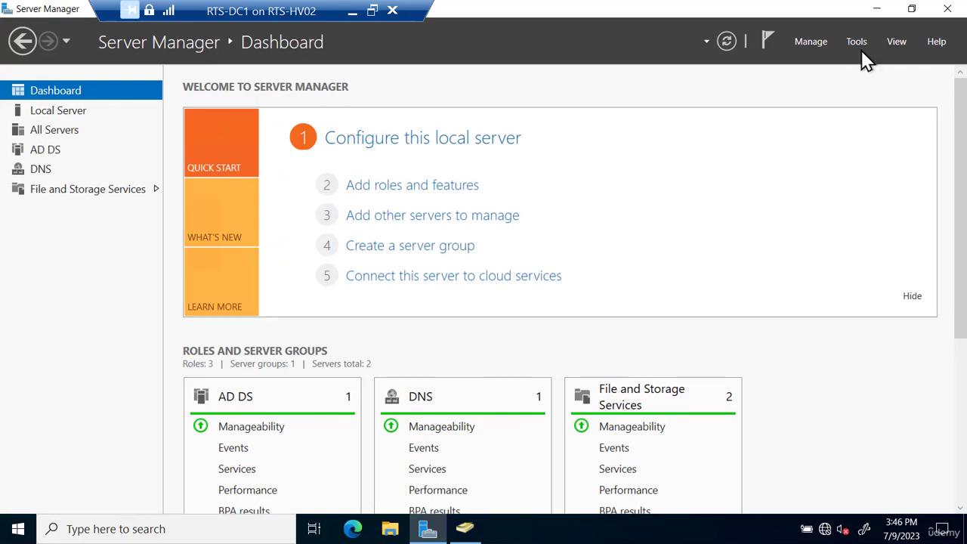
click(862, 47)
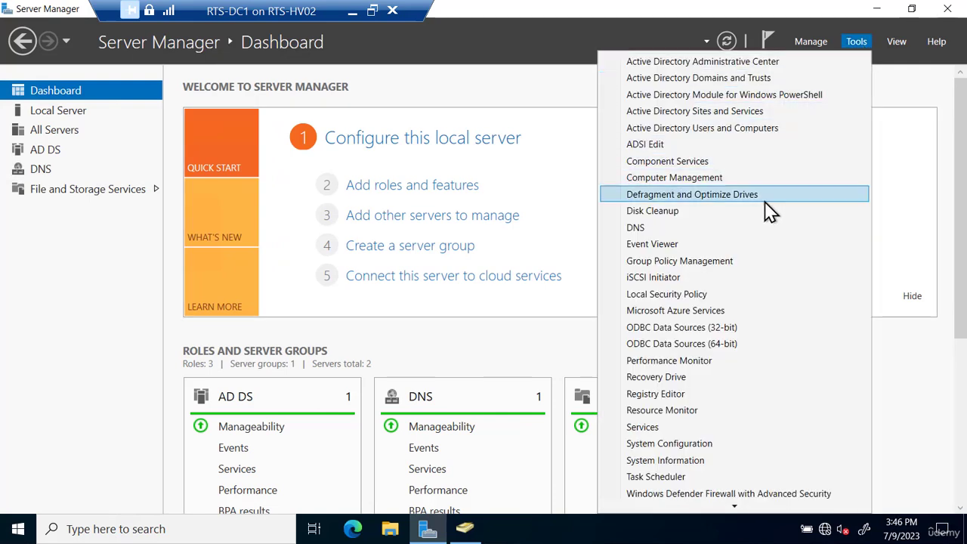
click(731, 266)
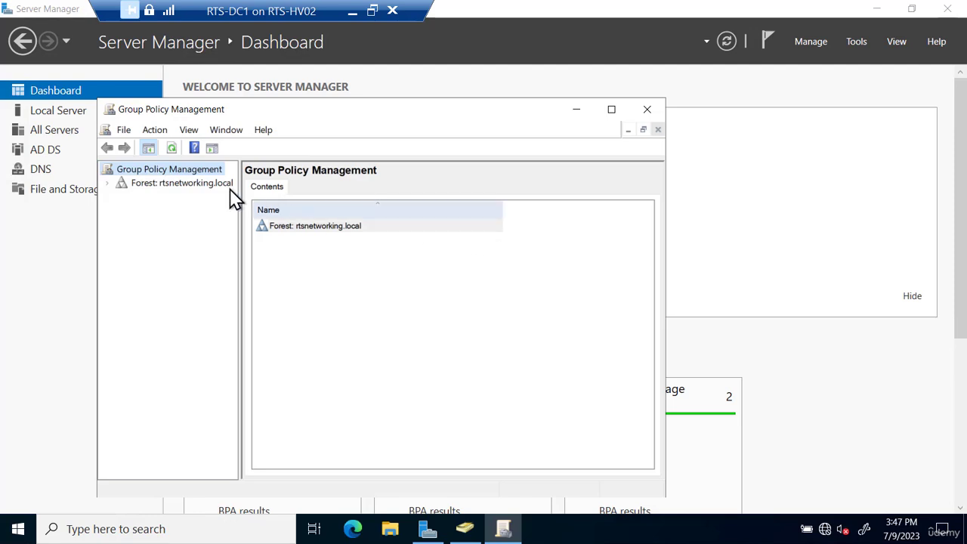
double_click(192, 185)
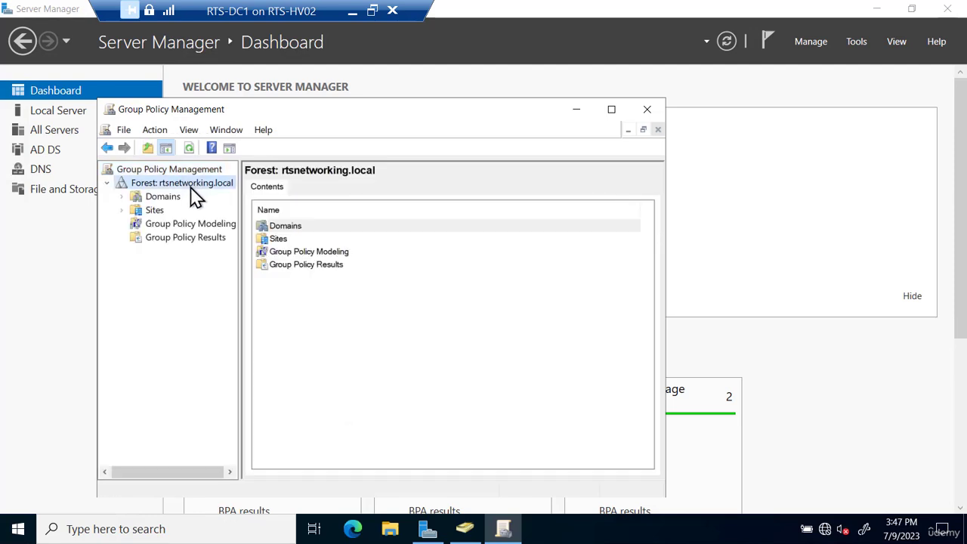
click(122, 196)
double_click(254, 116)
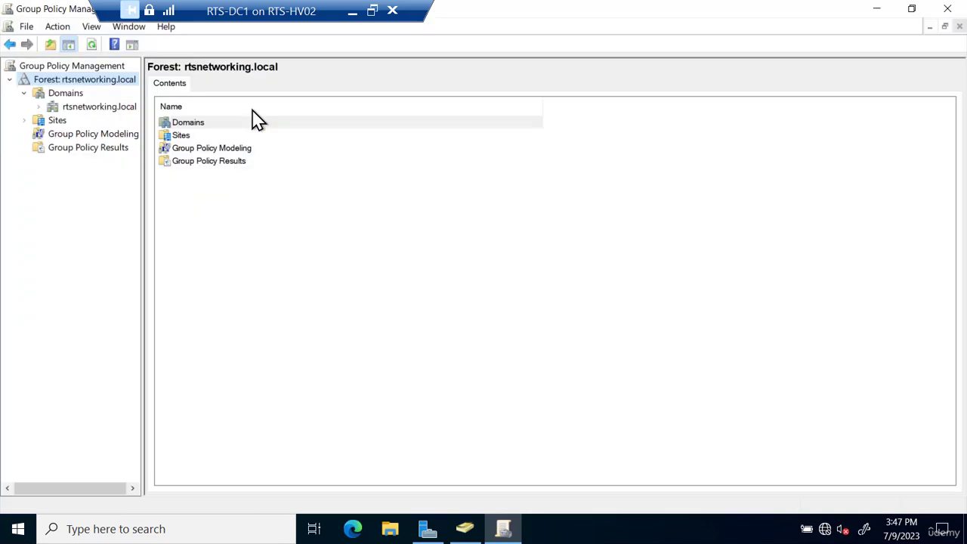
- Expand rtsnetworking.local, Sydney, and its Computers and Users OUs, then return to Active Directory Users and Computers
click(39, 107)
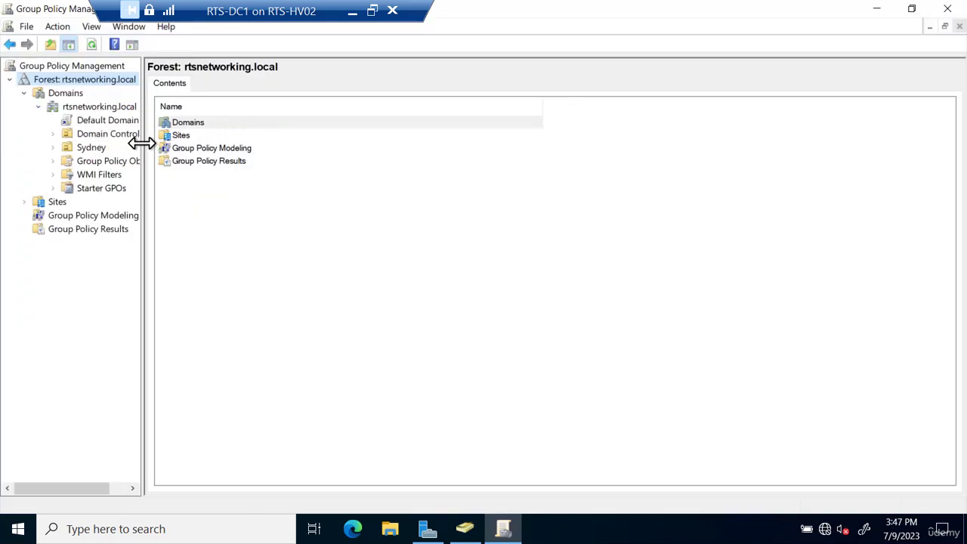
drag(142, 140, 242, 140)
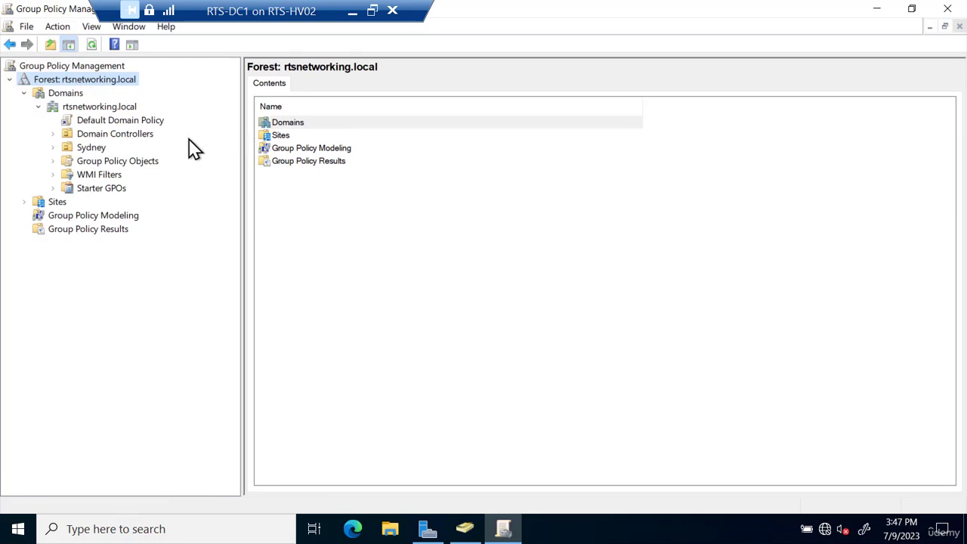
click(52, 147)
click(68, 161)
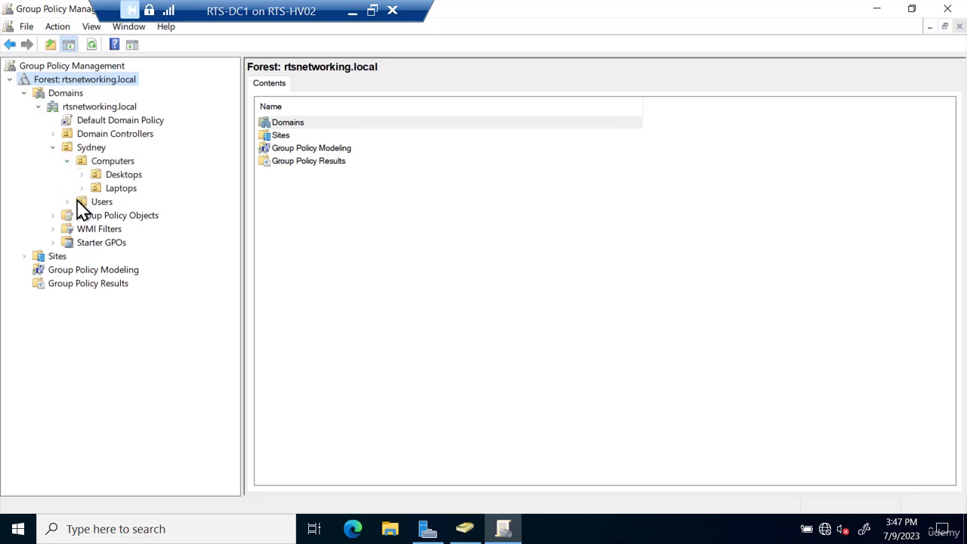
click(68, 202)
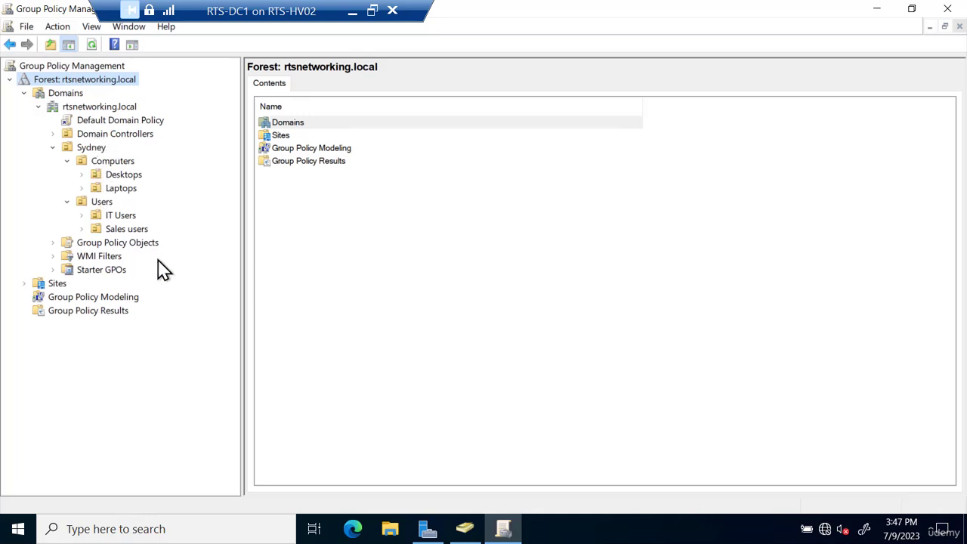
click(465, 529)
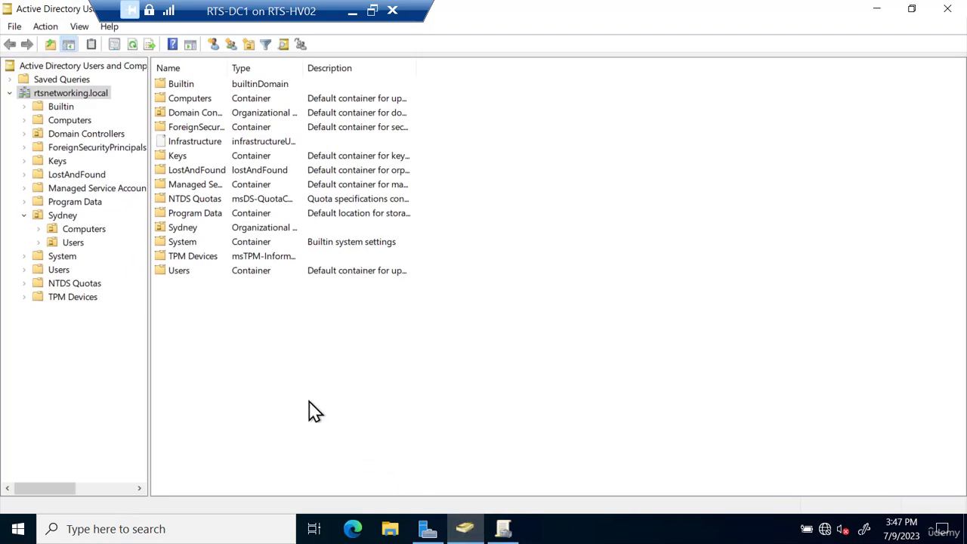
- Select the Users container and turn off Advanced Features in the View menu
click(59, 271)
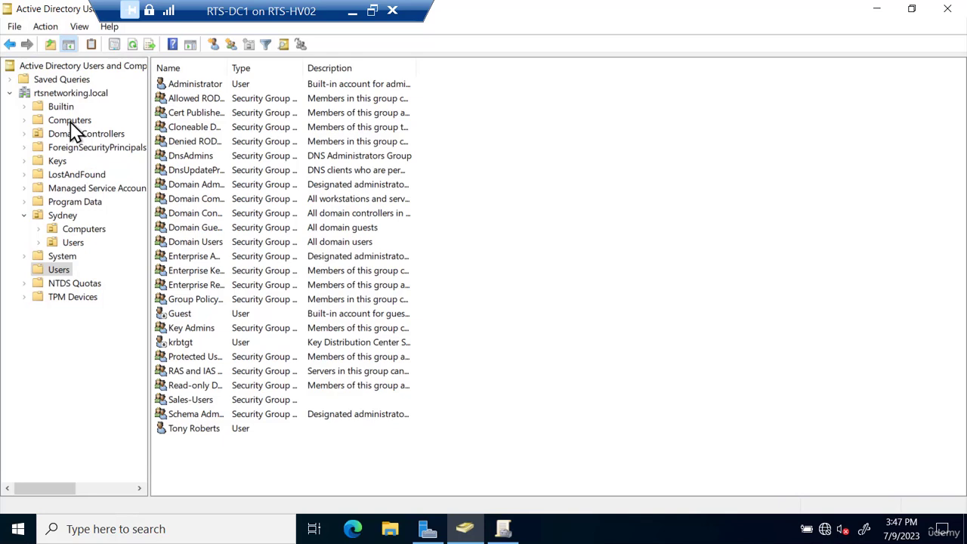
click(80, 28)
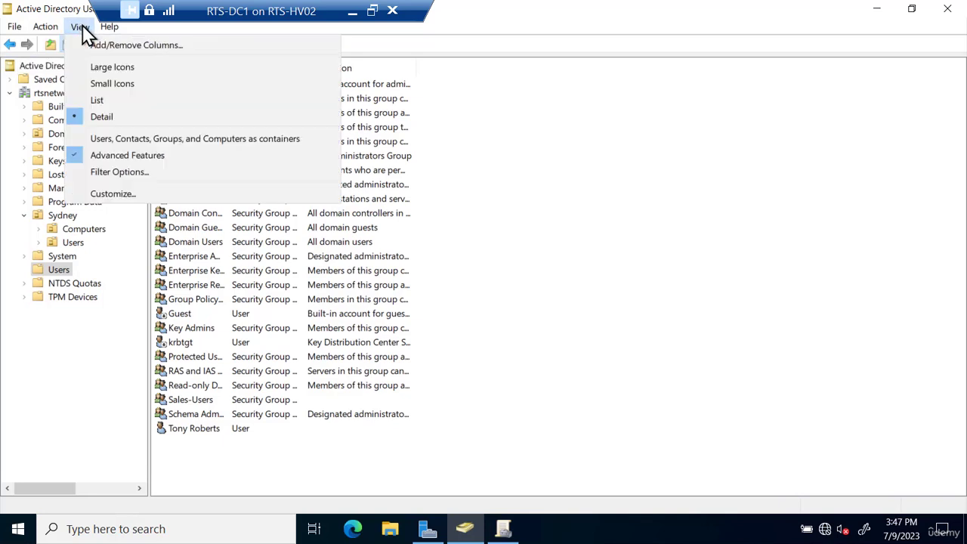
click(109, 155)
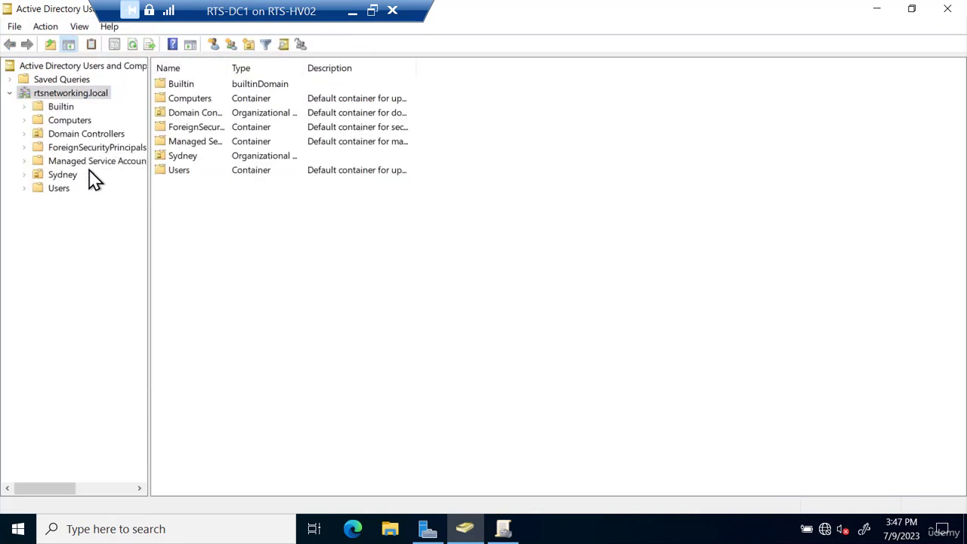